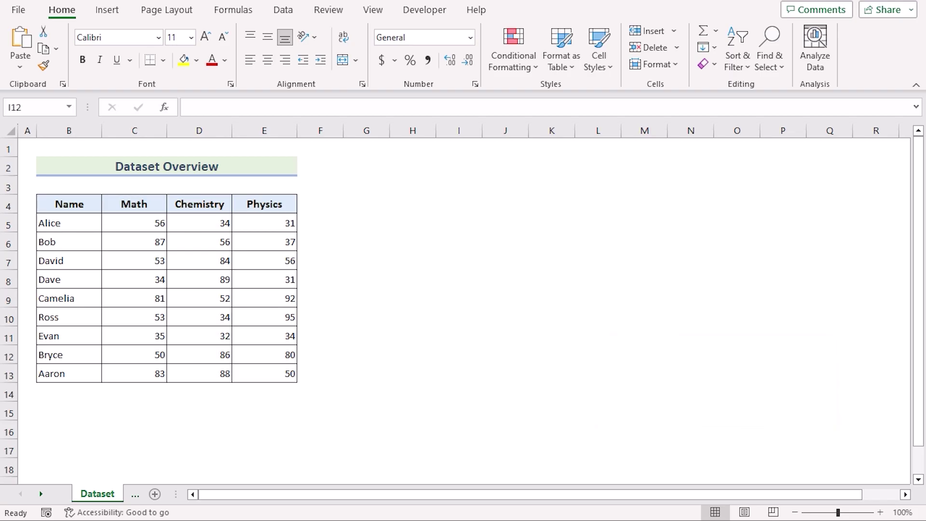
Step: Examine the Name, Math, Chemistry and Physics headers and columns of the table on the Dataset sheet
left_click(69, 204)
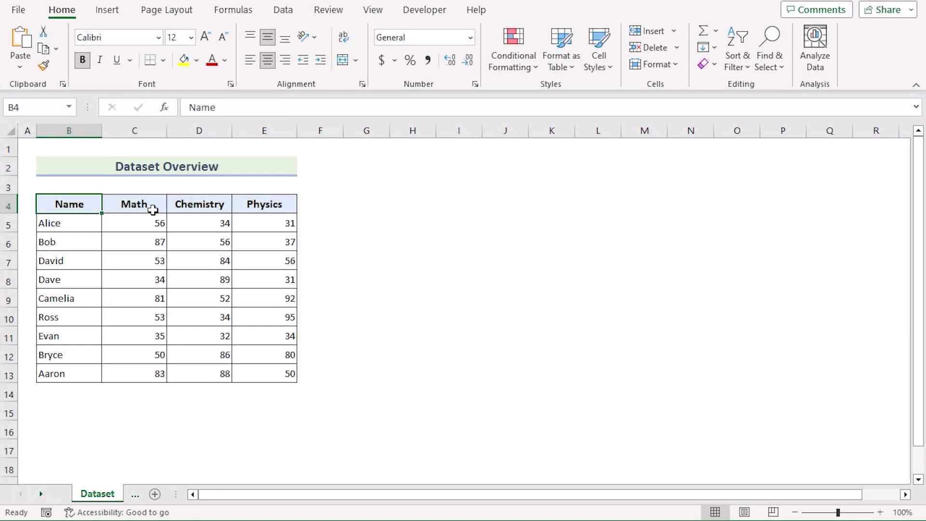
left_click(145, 210)
left_click(212, 209)
left_click(250, 208)
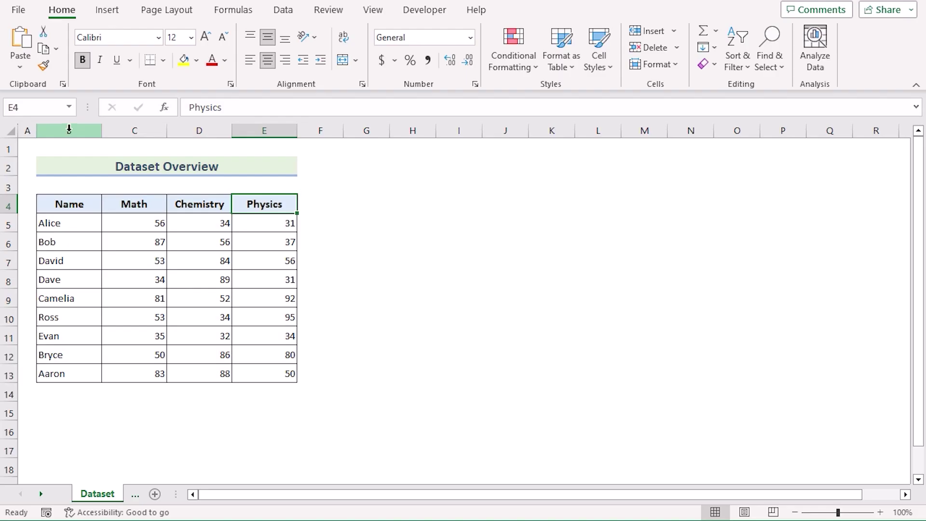
left_click(69, 126)
left_click_drag(69, 126, 120, 125)
left_click(144, 130)
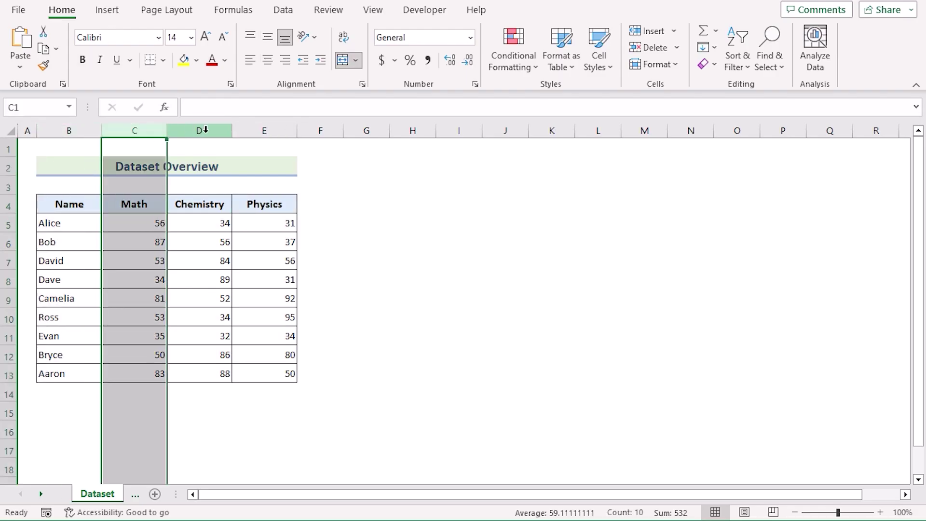
left_click(203, 128)
left_click(256, 129)
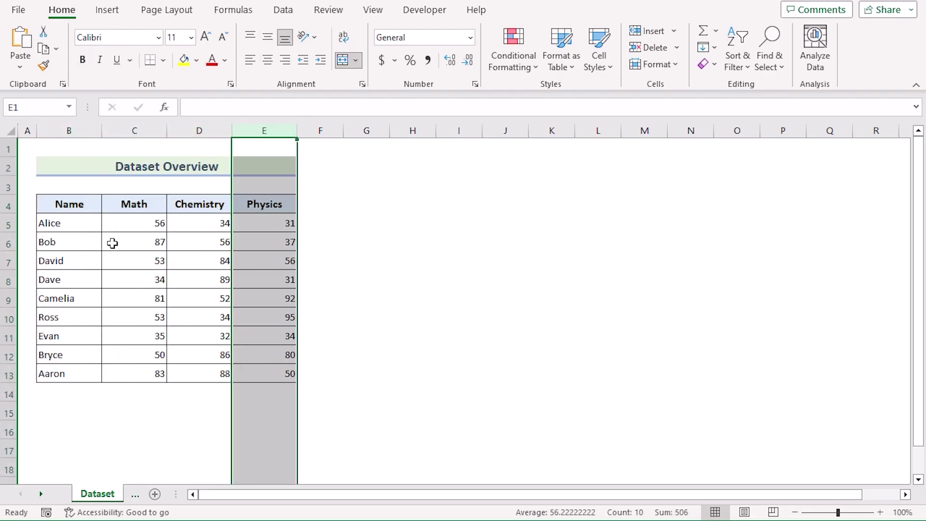
left_click(98, 206)
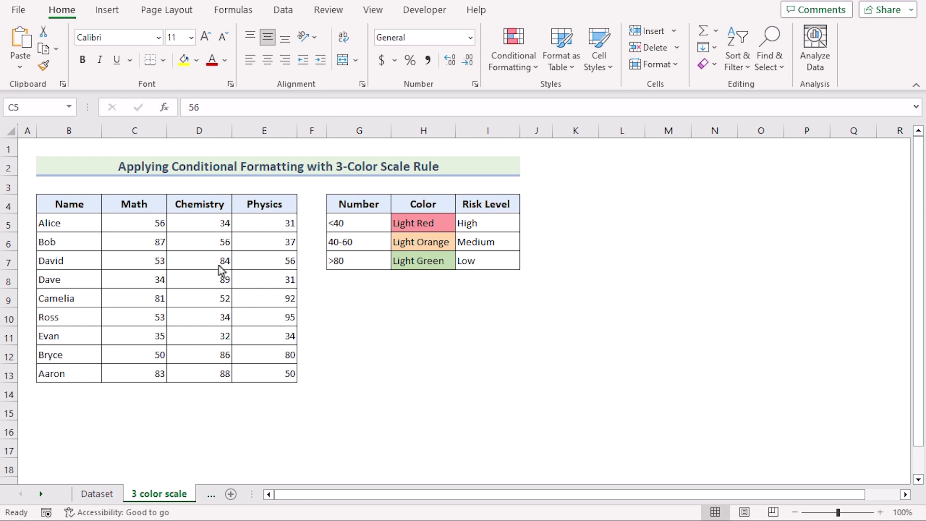
Step: Start a new conditional formatting rule for the scores in C5:E13 on the 3 color scale sheet, using the 3-Color Scale format style
left_click(139, 222)
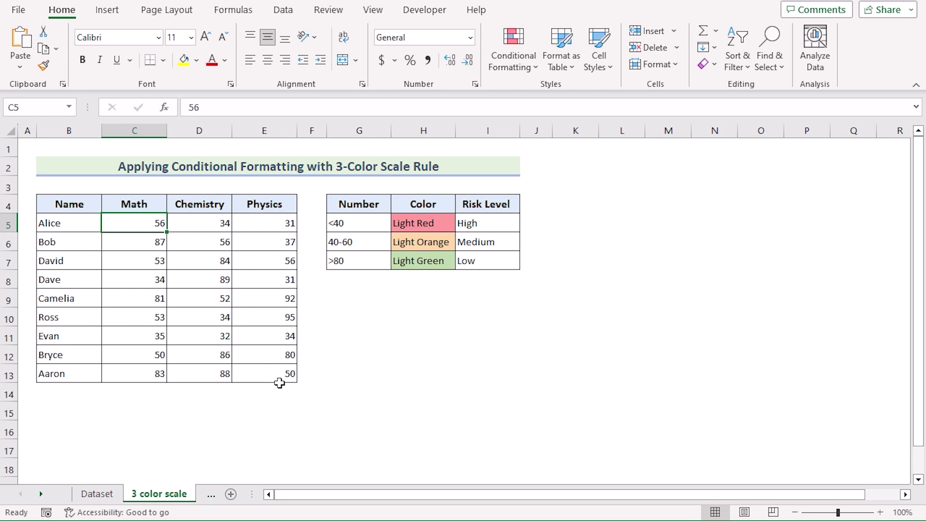
left_click(264, 371, "shift")
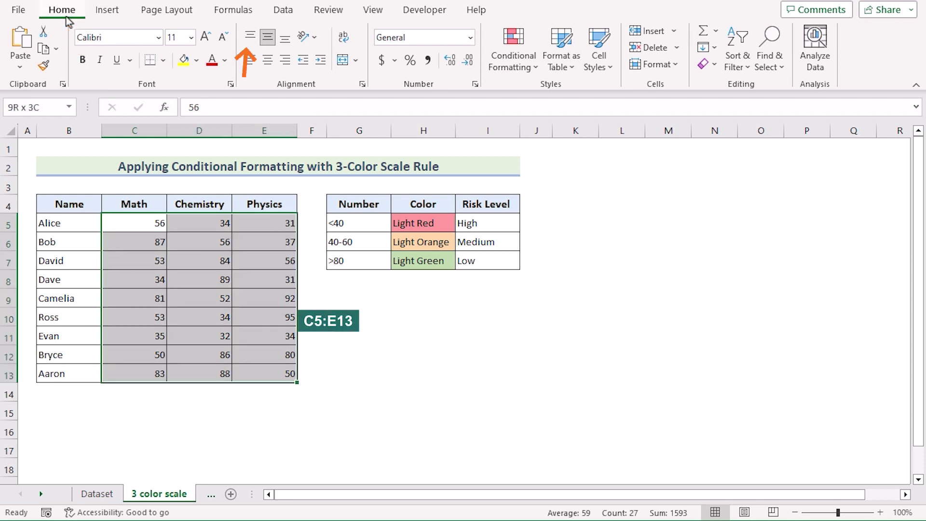
left_click(536, 70)
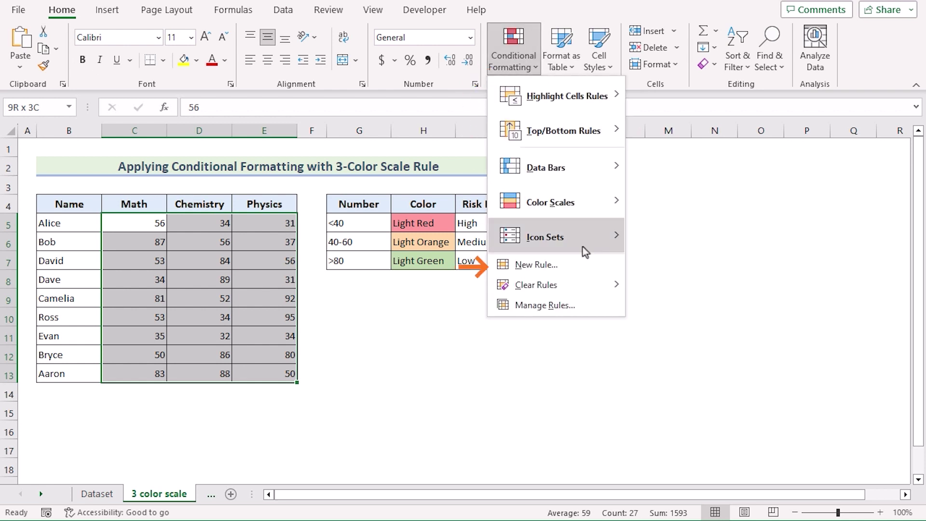
left_click(583, 264)
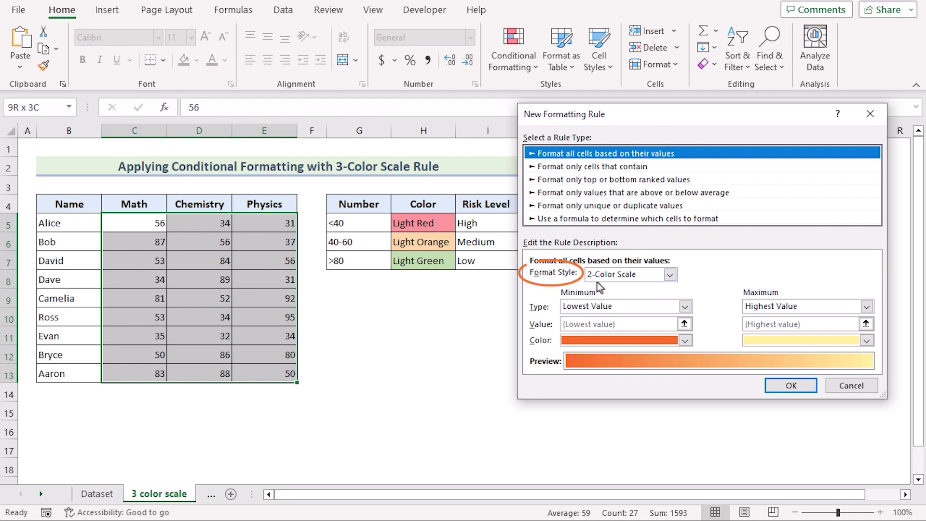
left_click(670, 275)
left_click(643, 297)
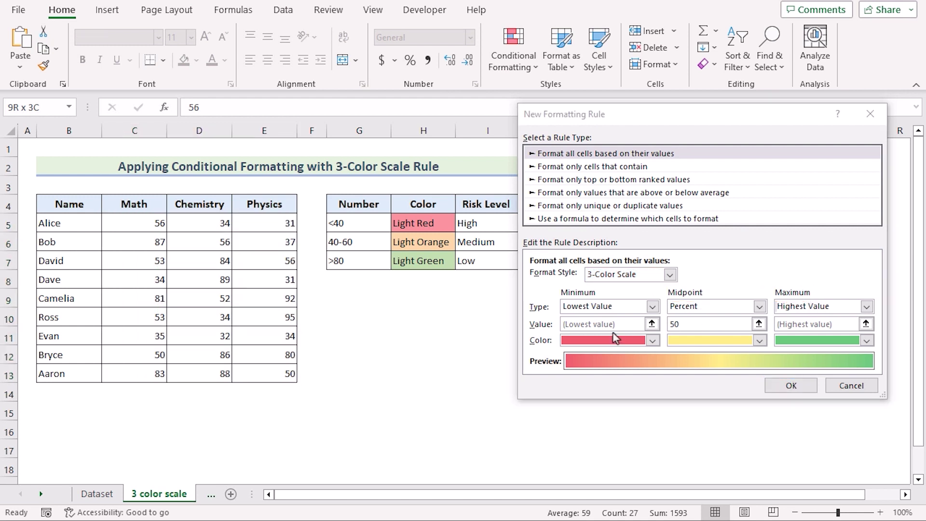
Step: Set the rule's minimum, midpoint and maximum types to Number
left_click(651, 308)
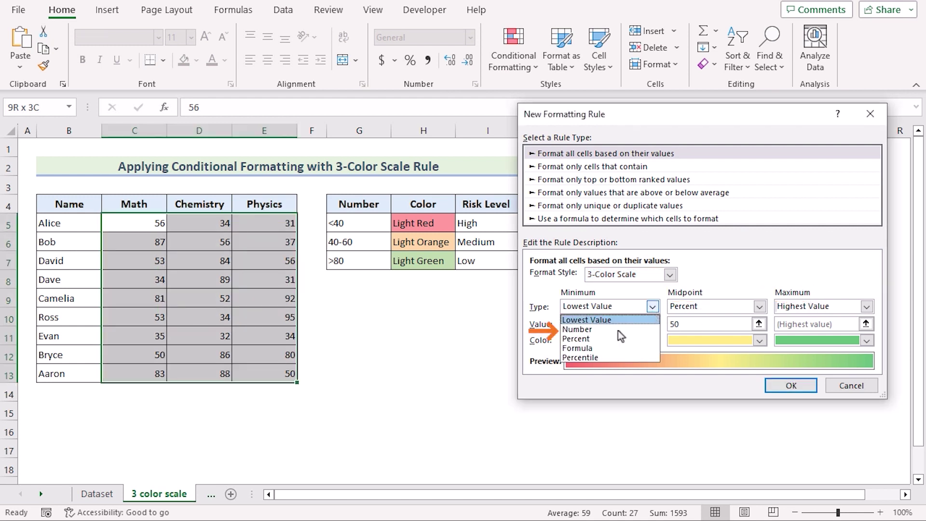
left_click(612, 332)
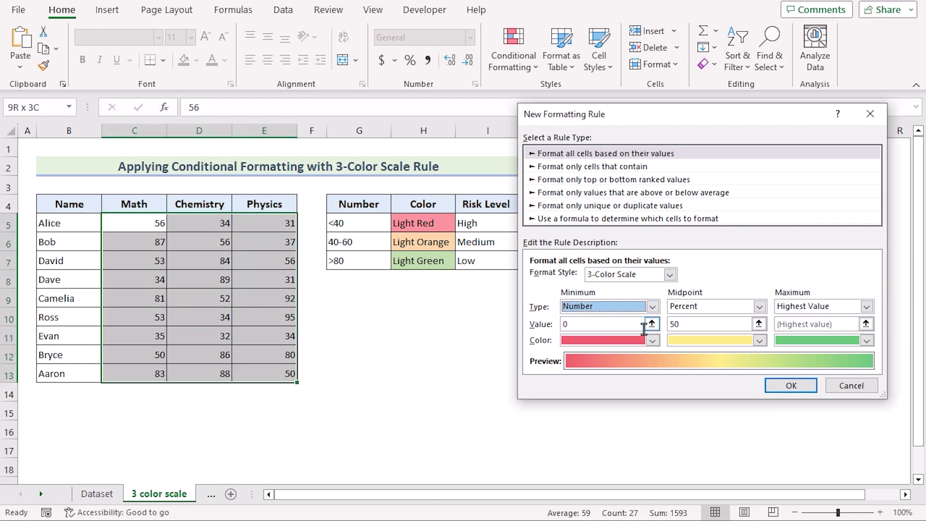
left_click(760, 307)
left_click(737, 318)
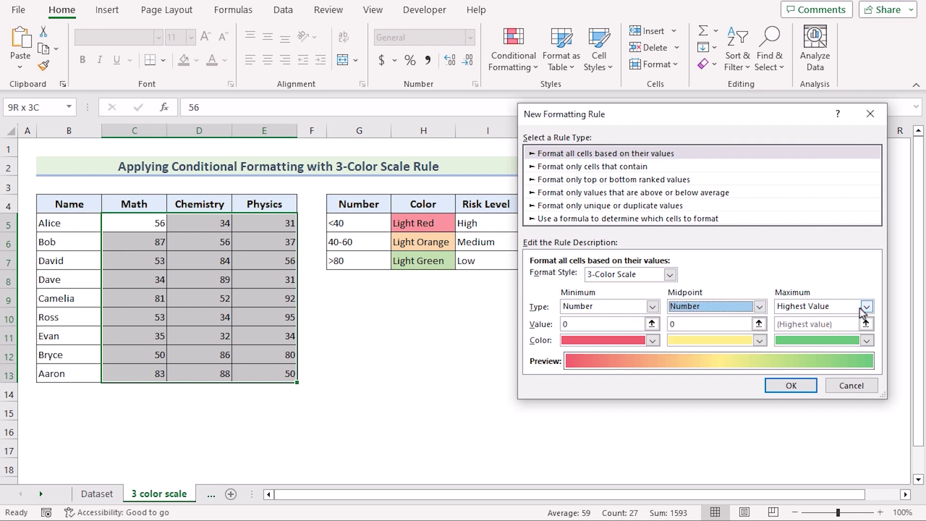
left_click(864, 307)
left_click(824, 327)
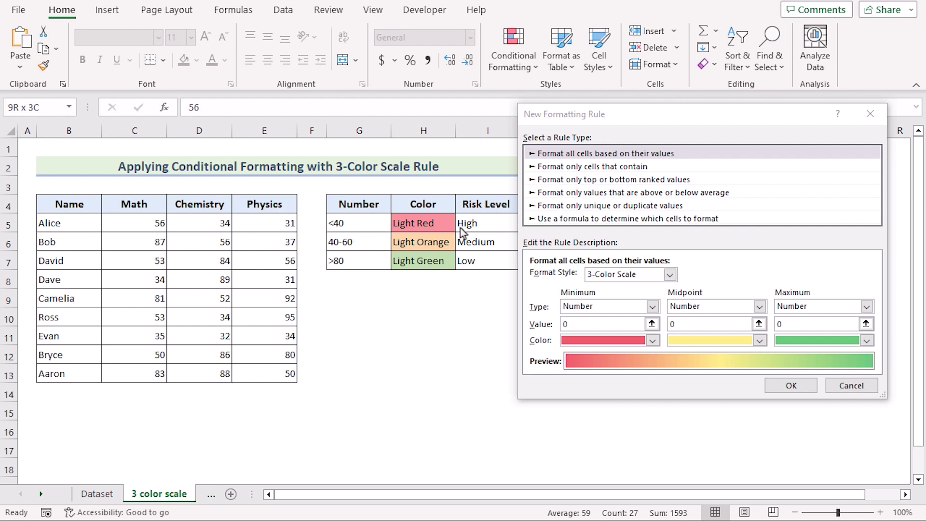
Step: Set the color scale's minimum value to 40, midpoint to 60 and maximum to 80
left_click(569, 324)
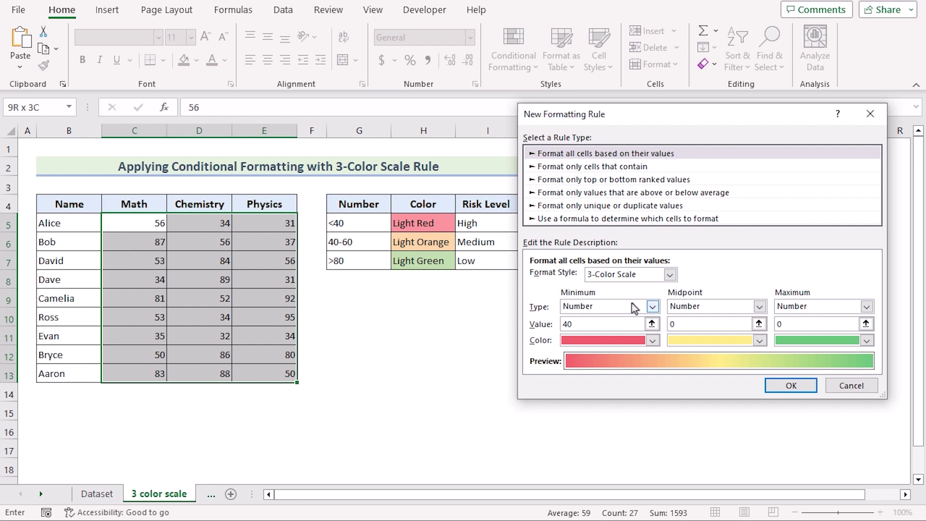
left_click(679, 325)
left_click(579, 430)
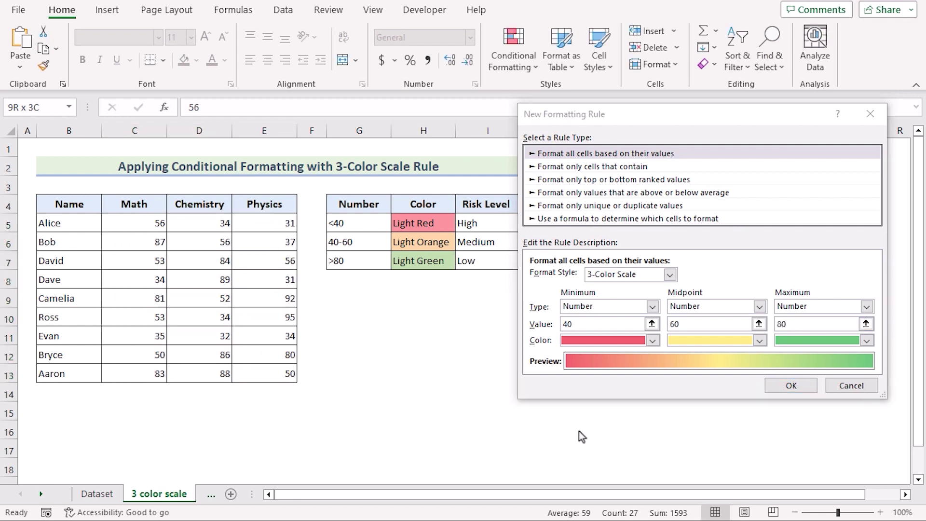
Step: Set the color scale's minimum color to the custom light red with hex code #FF9B9B
left_click_drag(654, 114, 651, 55)
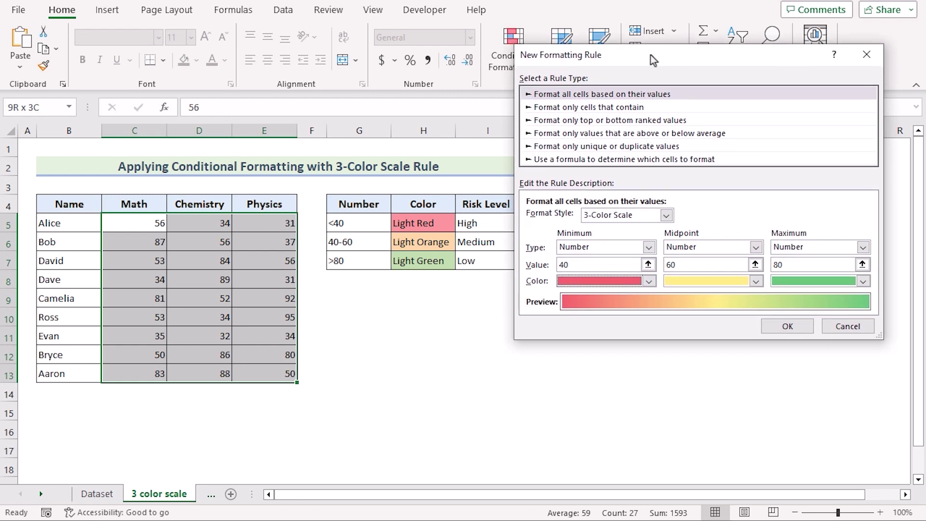
left_click(651, 284)
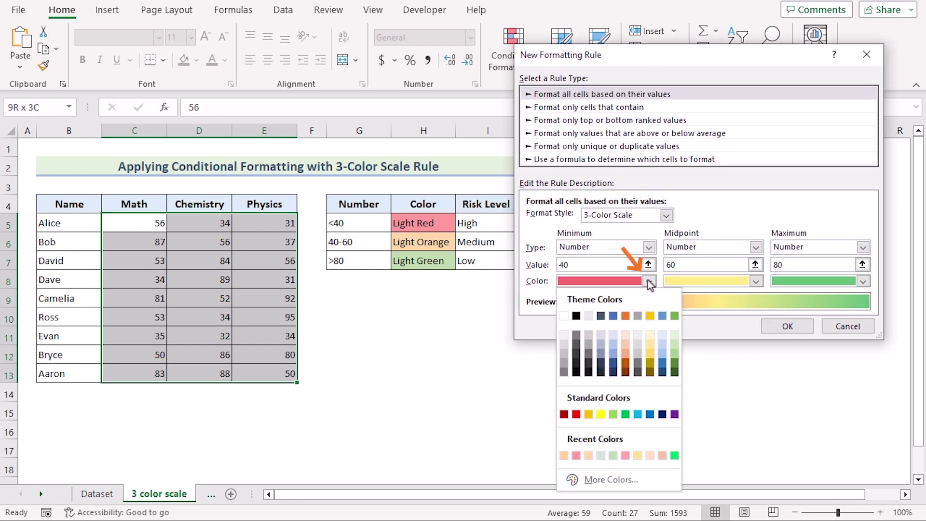
left_click(618, 481)
left_click_drag(672, 100, 122, 143)
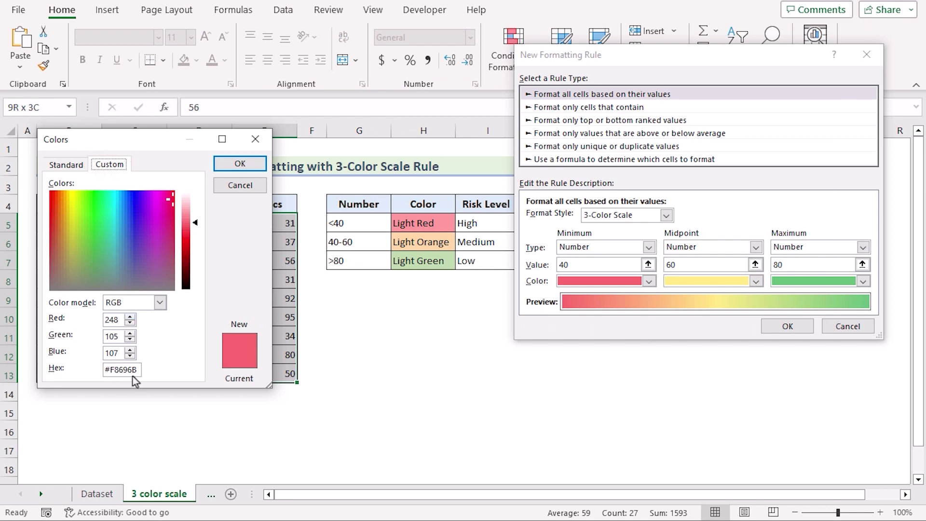
left_click_drag(136, 371, 105, 372)
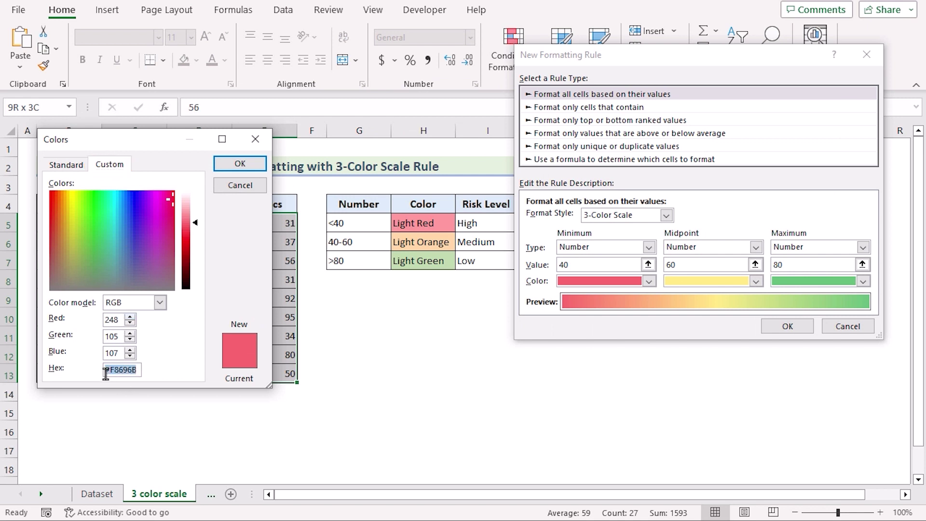
key("BackSpace")
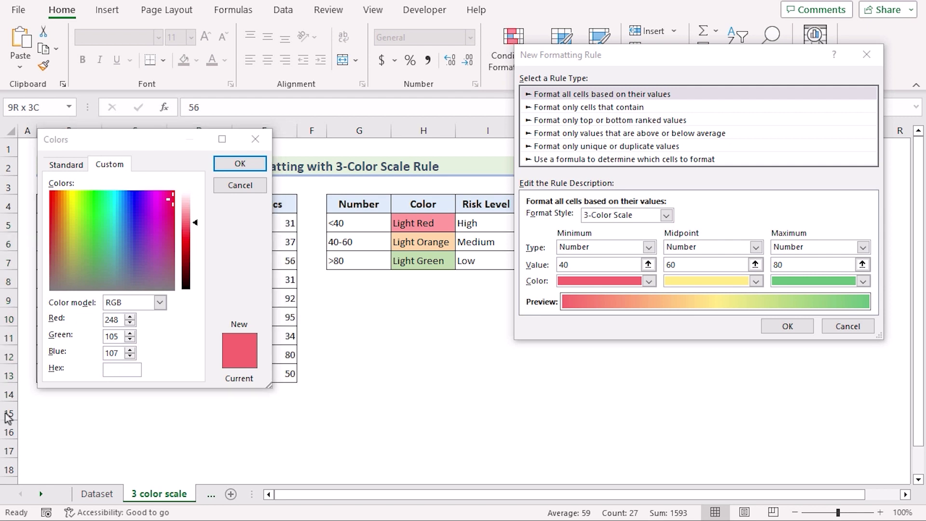
left_click(111, 371)
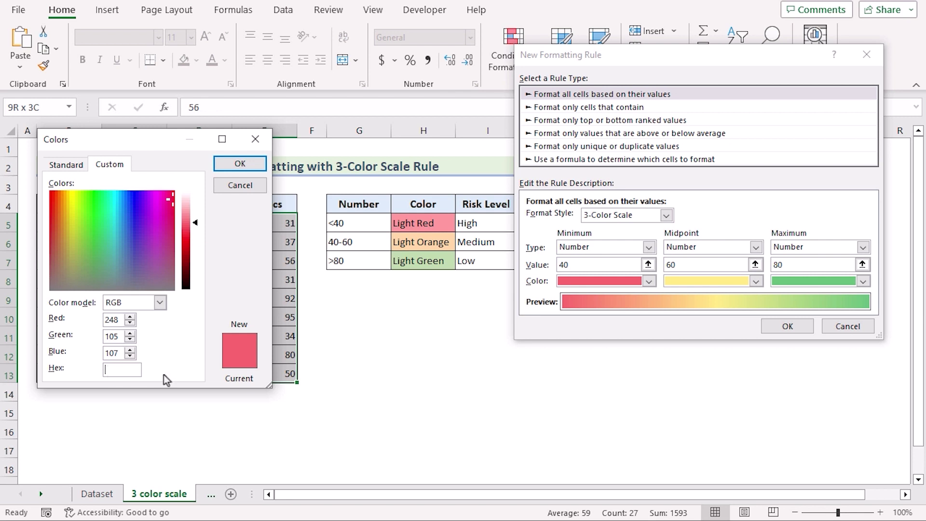
type("#FF9B9B")
left_click(256, 167)
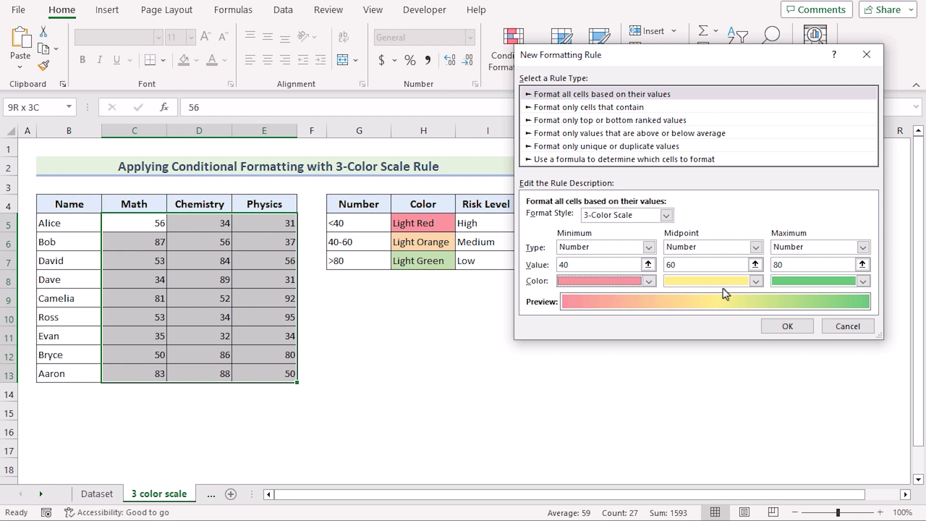
Step: Set the color scale's midpoint color to the custom light orange with hex code #FFD6A5
left_click(757, 282)
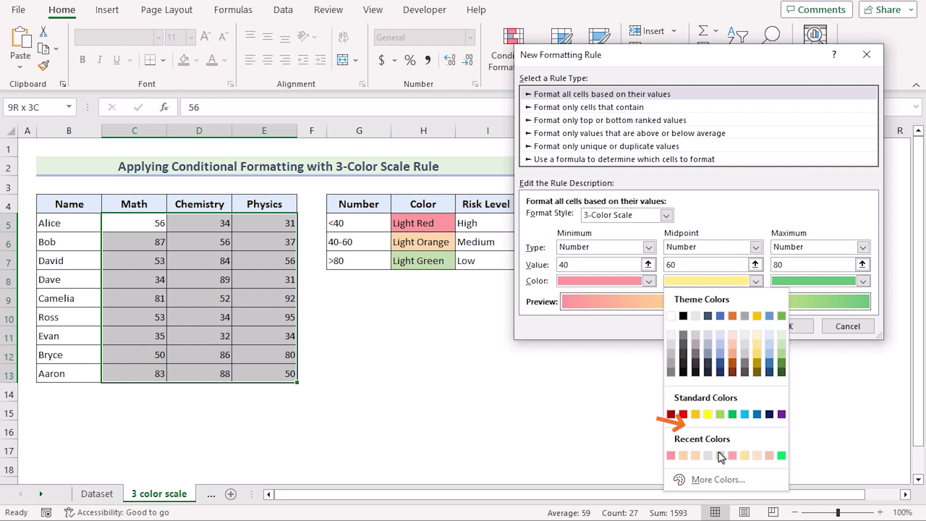
left_click(710, 478)
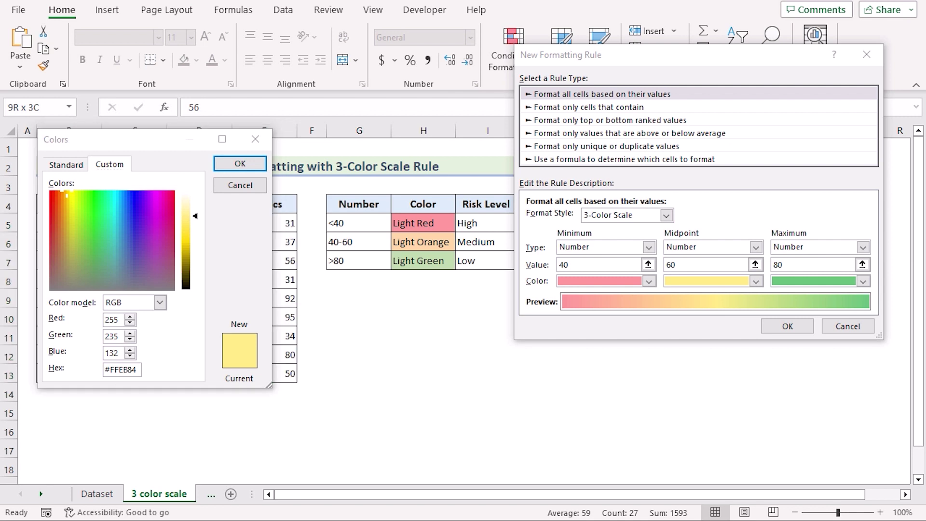
left_click_drag(139, 369, 100, 370)
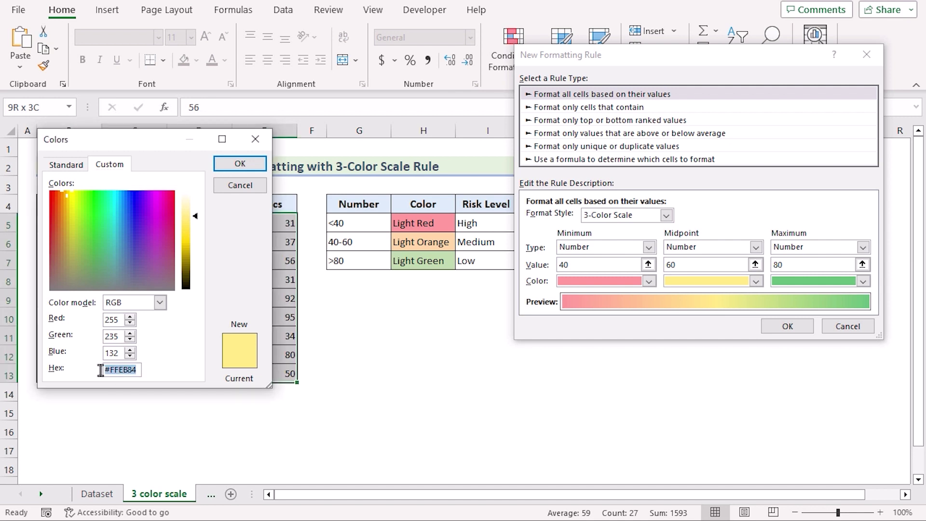
key("ctrl+v")
left_click(241, 163)
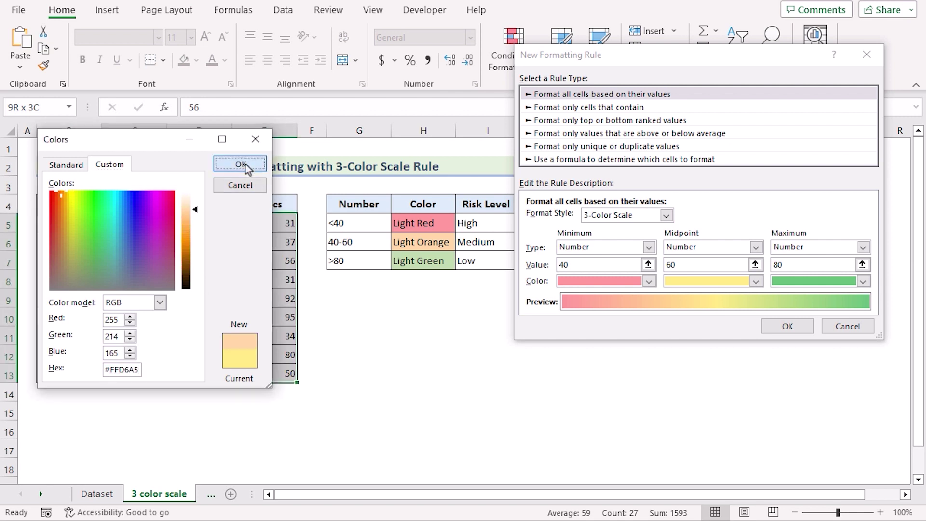
Step: Set the color scale's maximum color to the custom light green #D4E2D4 and apply the rule to the selected scores
left_click(863, 280)
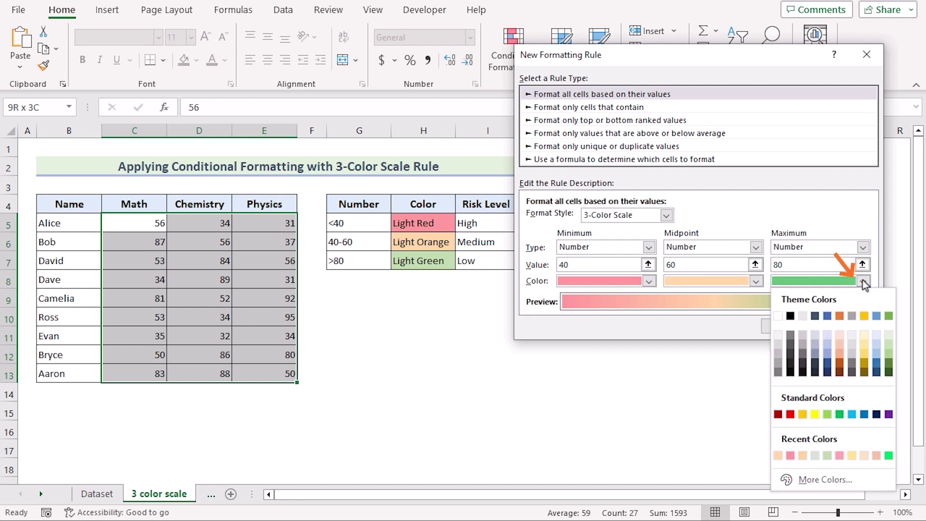
left_click(815, 479)
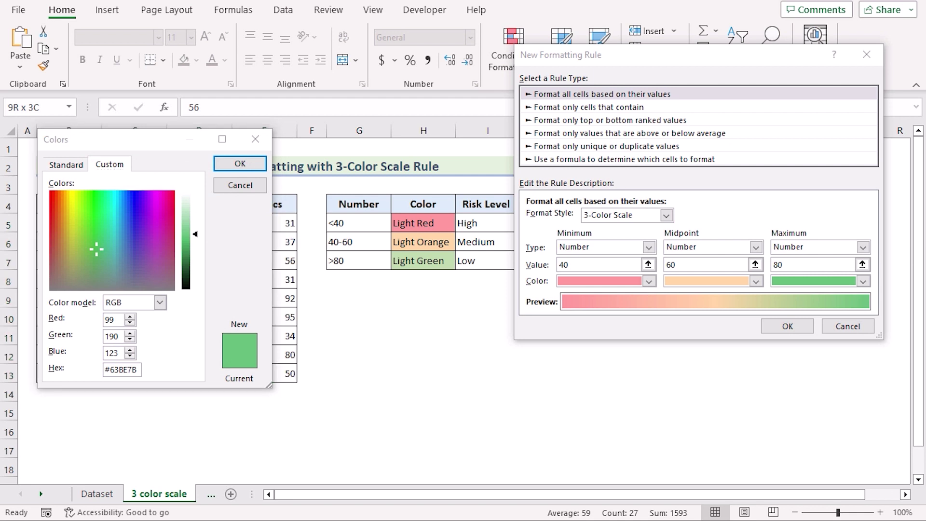
left_click(95, 373)
left_click_drag(136, 370, 104, 371)
type("#D4E2D4")
left_click(234, 163)
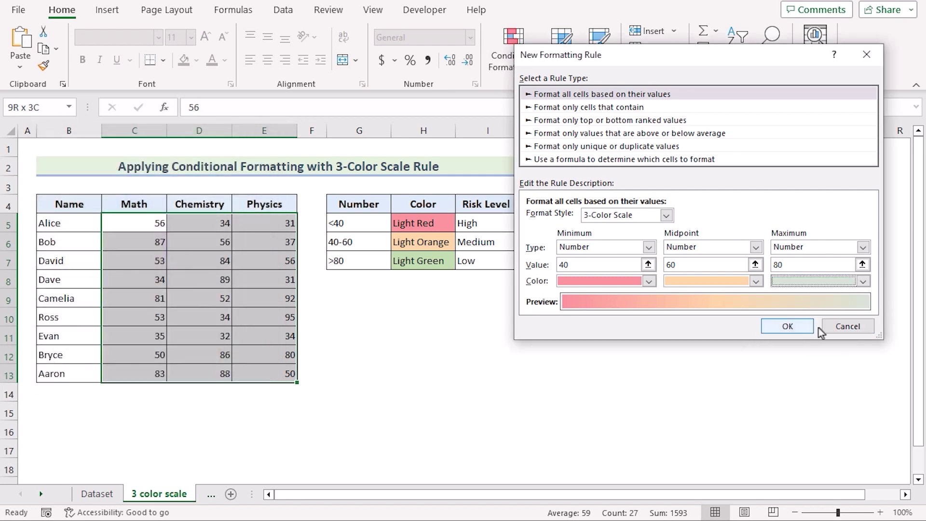
left_click(790, 327)
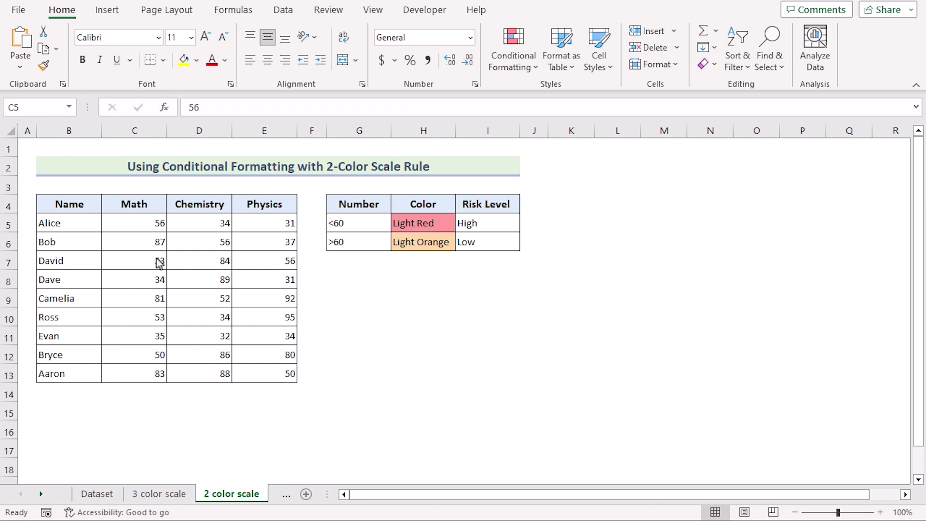
Step: Start a new 2-Color Scale formatting rule for the scores in C5:E13, with both minimum and maximum types set to Number
left_click(131, 225)
left_click(267, 370, "shift")
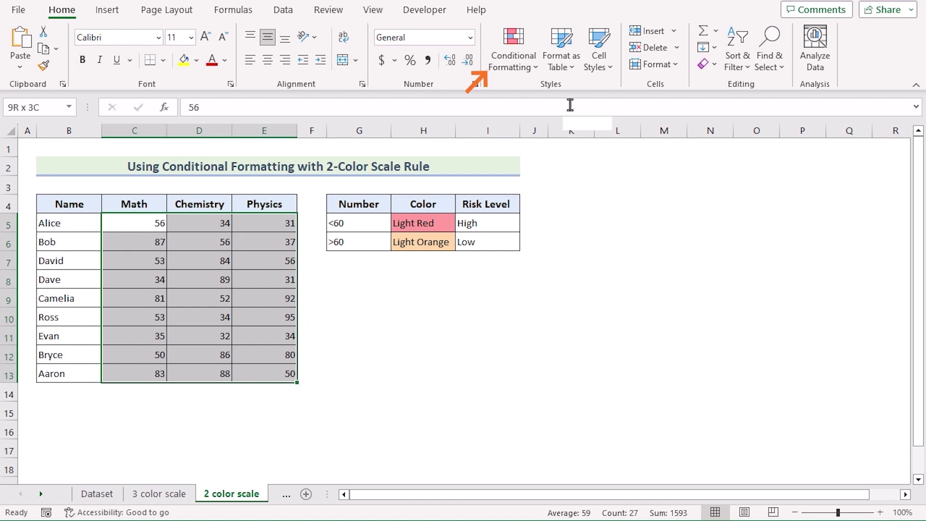
left_click(534, 68)
left_click(535, 265)
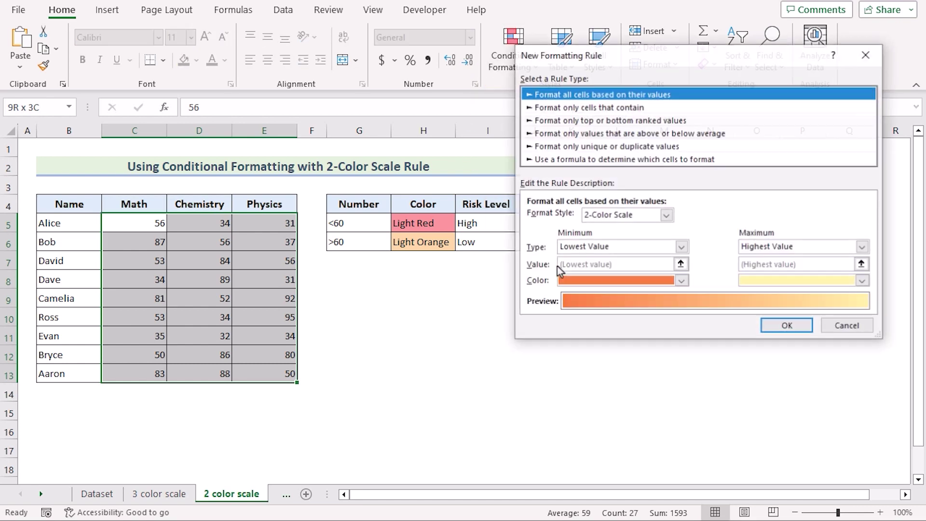
left_click_drag(598, 57, 589, 130)
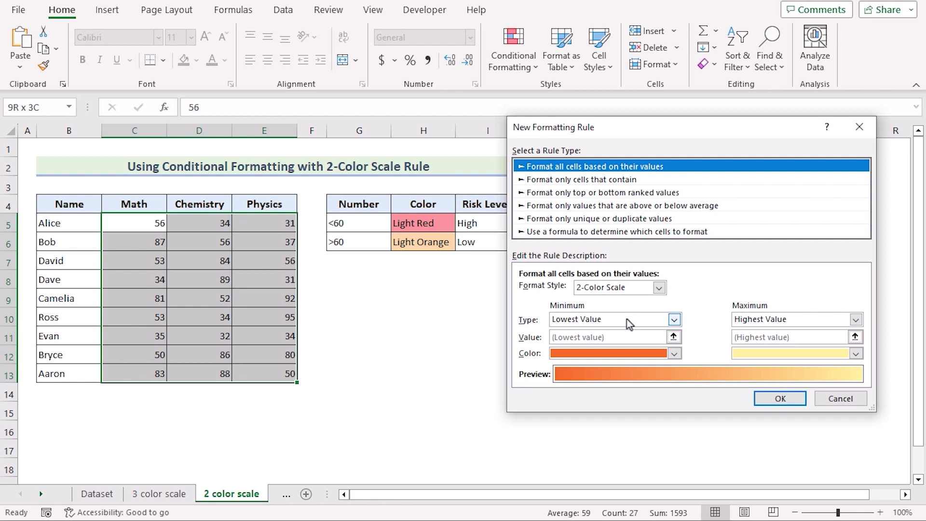
left_click(674, 319)
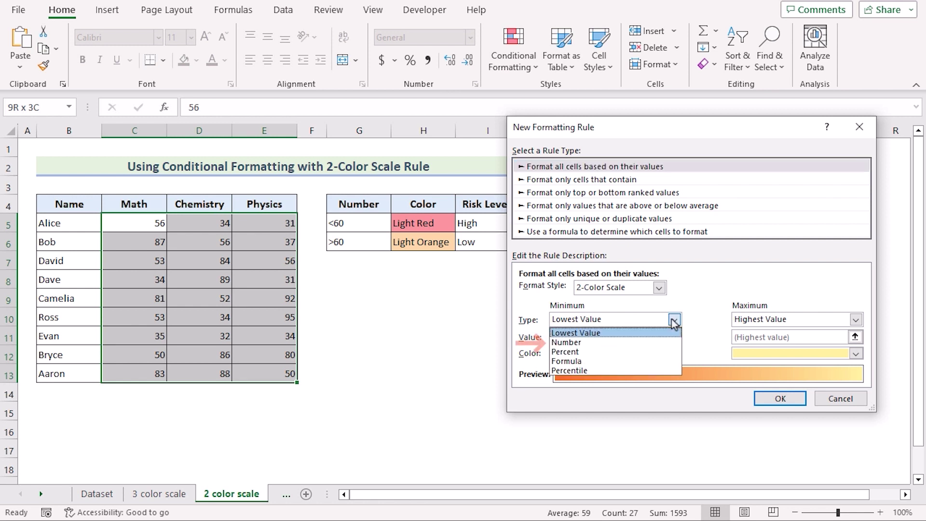
left_click(648, 342)
left_click(855, 319)
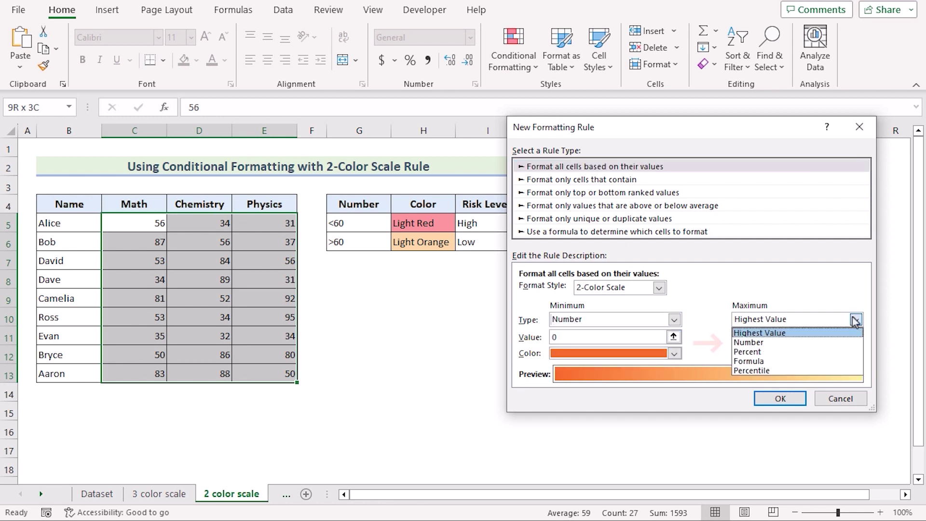
left_click(789, 343)
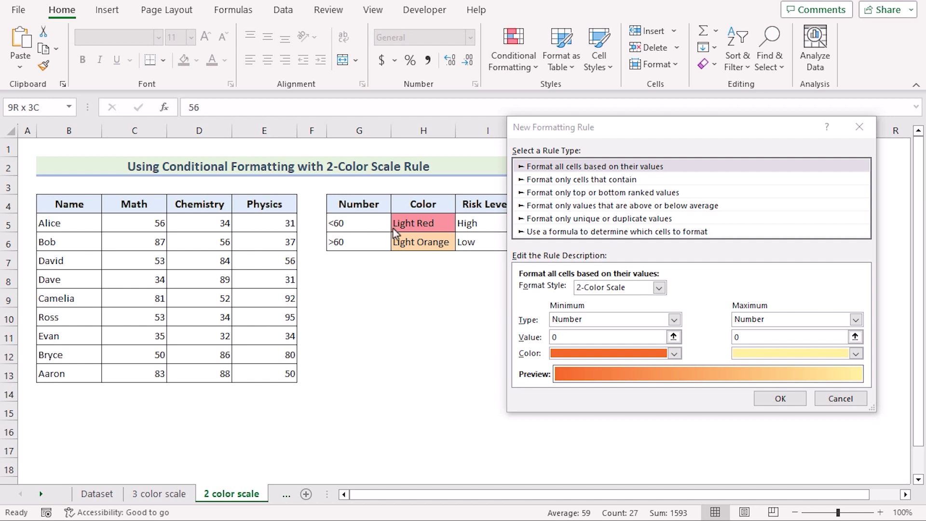
Step: Set the 2-color scale's minimum value to 60 and its maximum value to 61
left_click(560, 337)
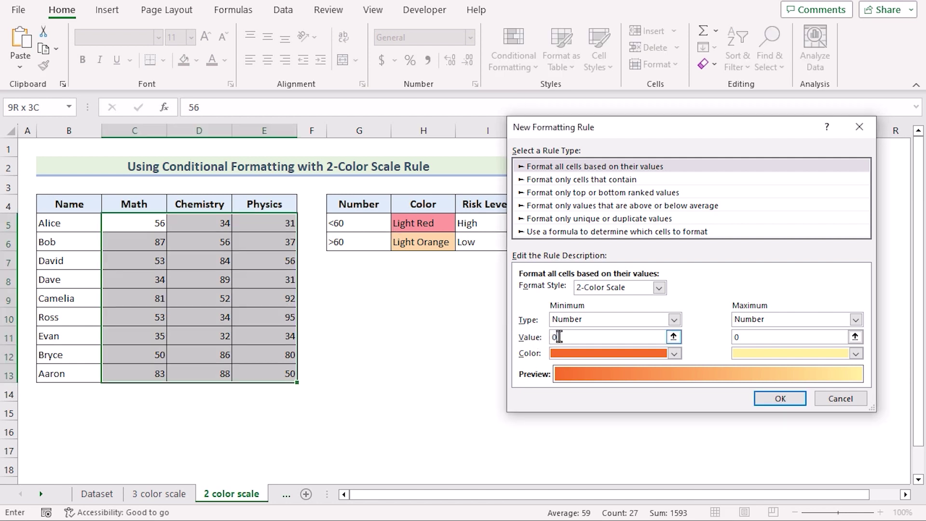
key("BackSpace")
type("60")
left_click(738, 337)
left_click(775, 337)
Step: Set the 2-color scale's minimum color to the custom light red with hex code #FF9B9B
left_click_drag(693, 131, 702, 46)
left_click(684, 268)
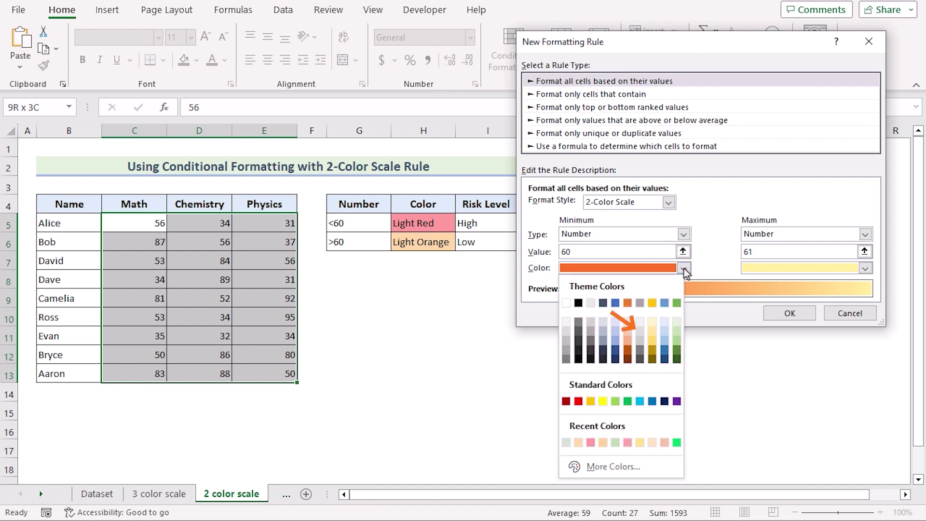
left_click(645, 465)
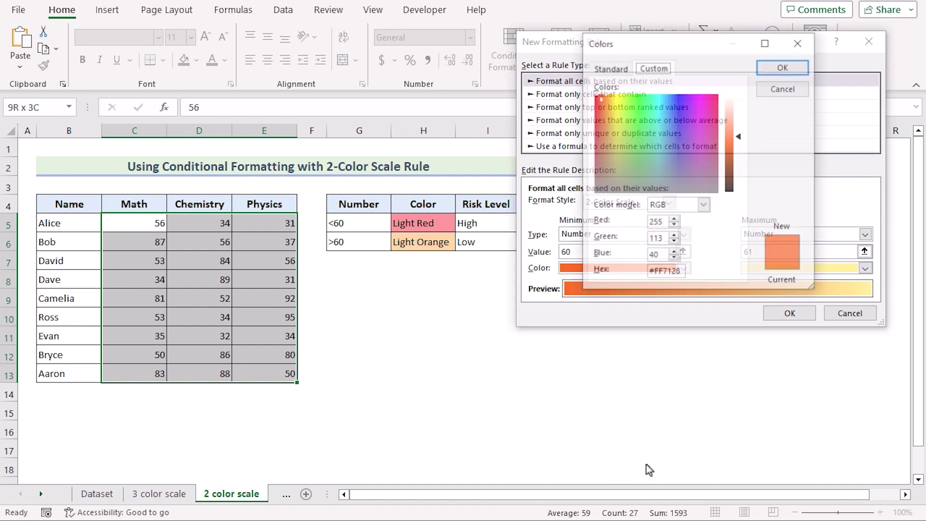
left_click_drag(655, 43, 156, 140)
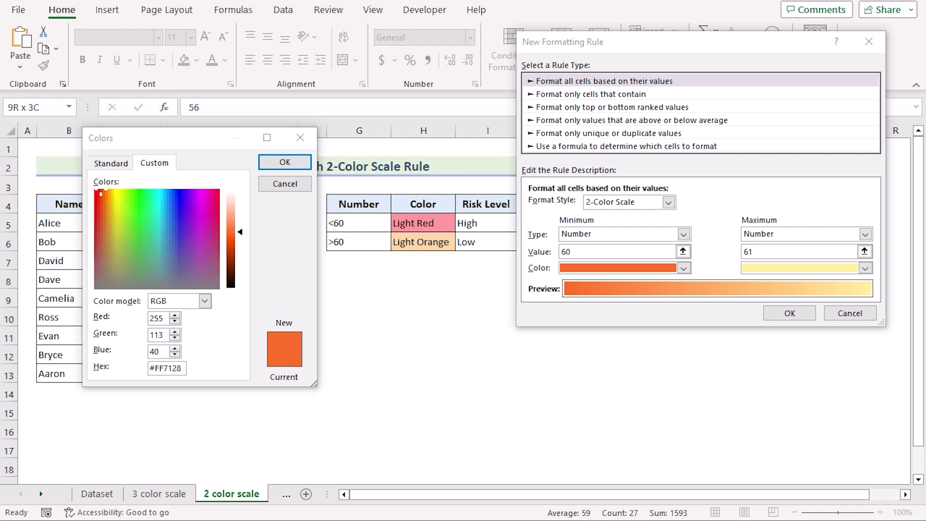
left_click(182, 368)
left_click_drag(182, 368, 139, 371)
type("#FF9B9B")
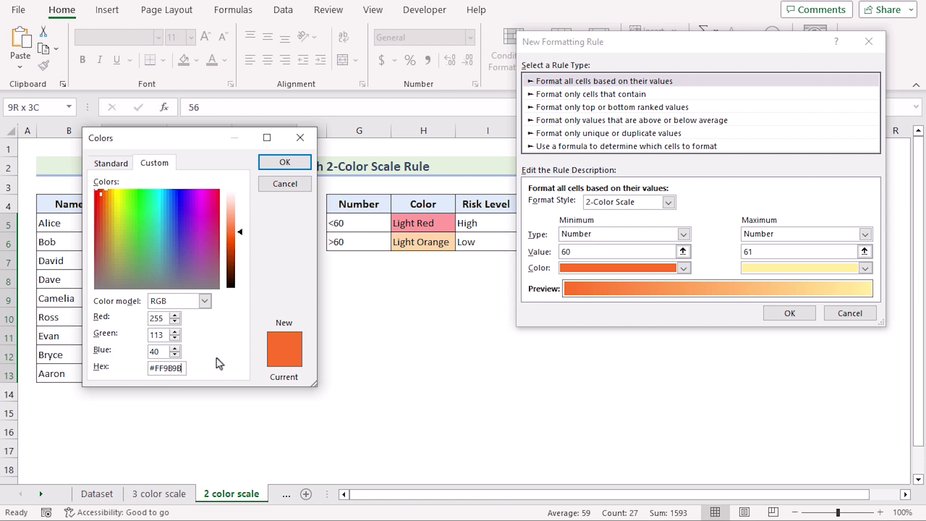
left_click(283, 163)
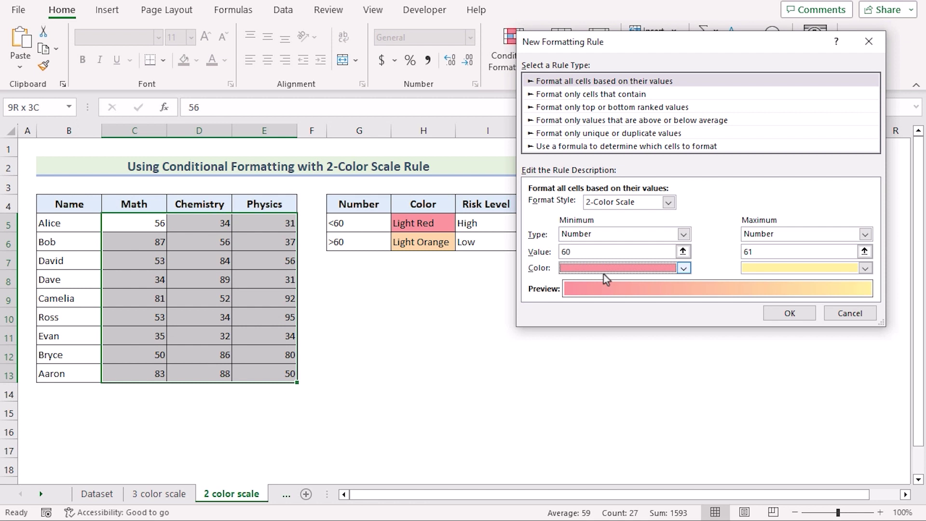
Step: Set the 2-color scale's maximum color to the custom light orange with hex code #FFD9A5 and apply the rule to the selected scores
left_click(866, 268)
left_click(791, 464)
double_click(176, 370)
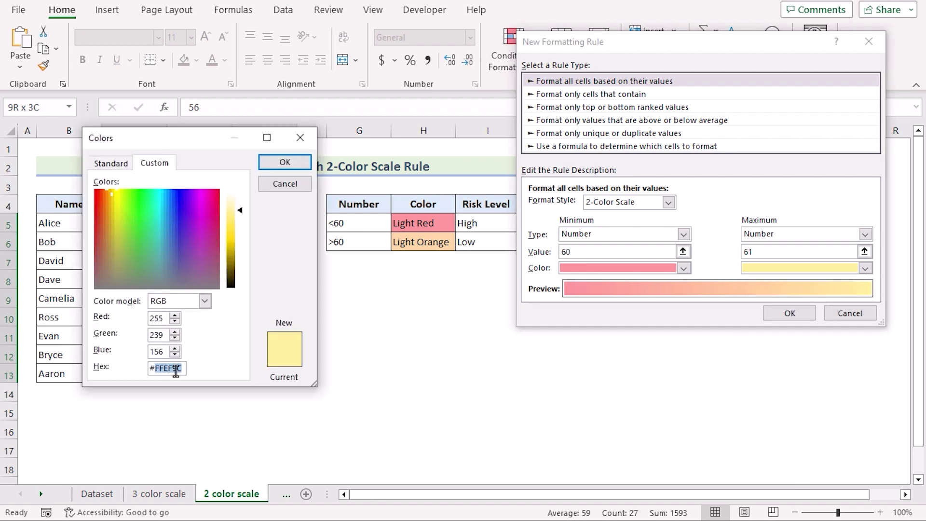
type("FFD9A5")
left_click(284, 162)
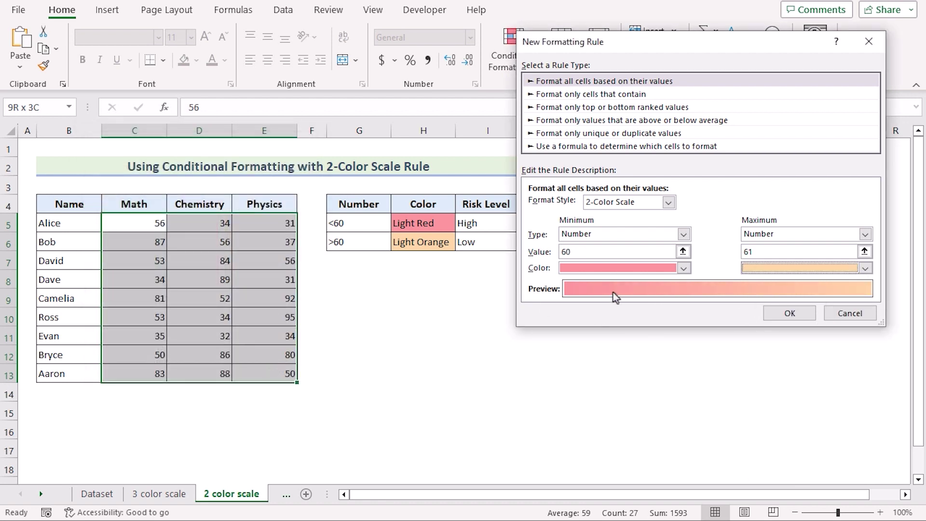
left_click(797, 313)
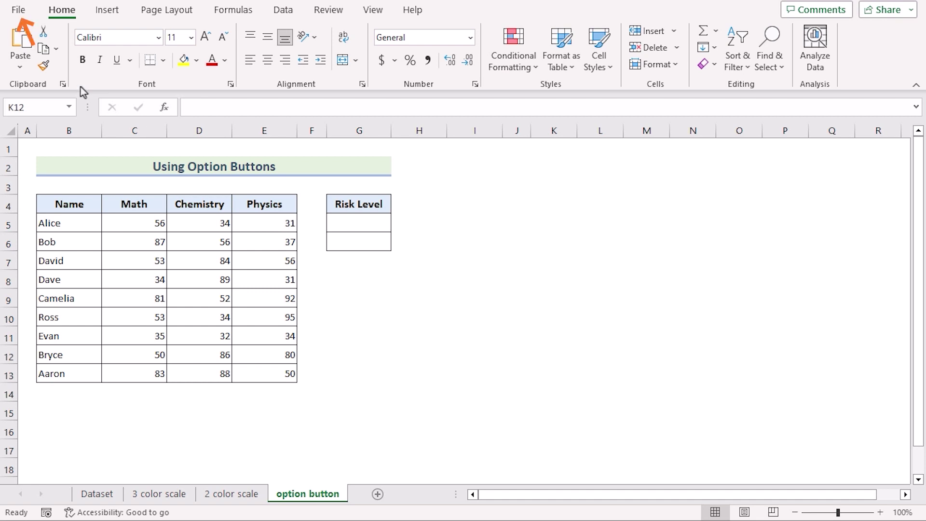
Step: Enable the Developer tab among the main tabs in the Excel ribbon customization options
left_click(19, 15)
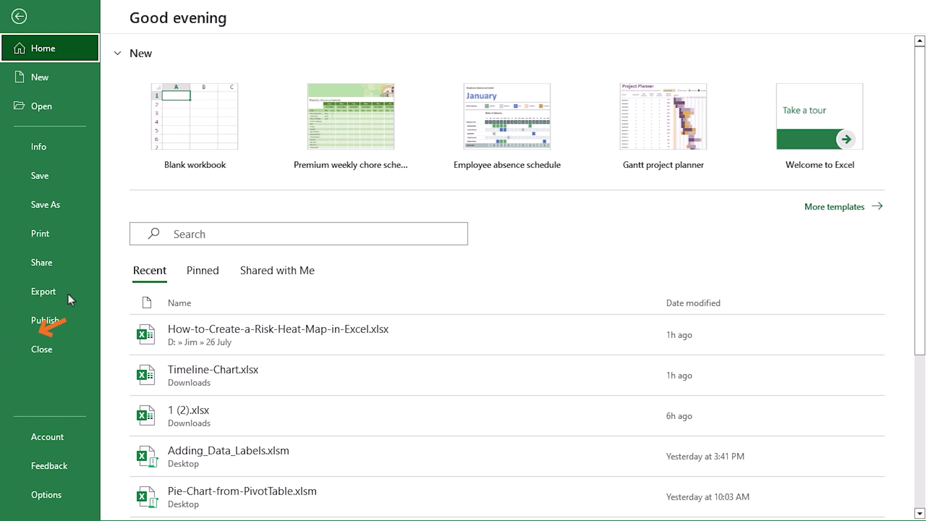
left_click(45, 493)
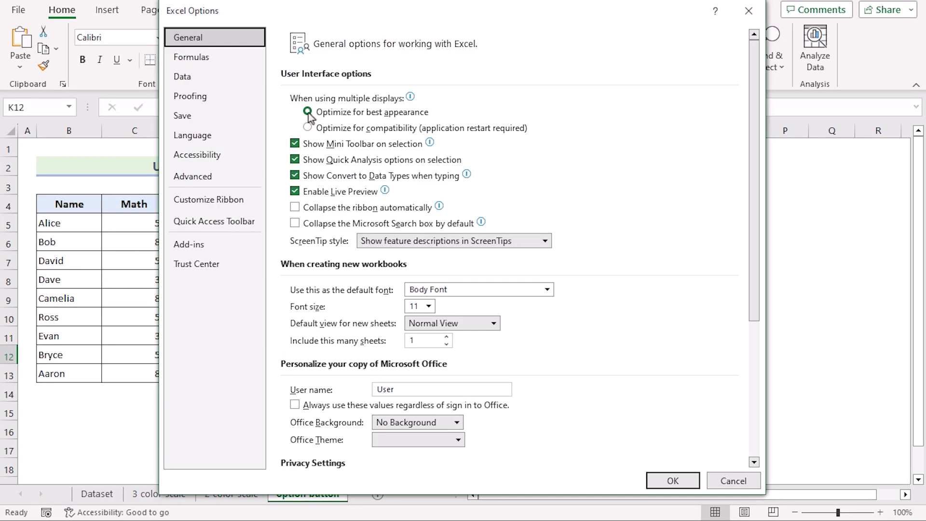
left_click(235, 202)
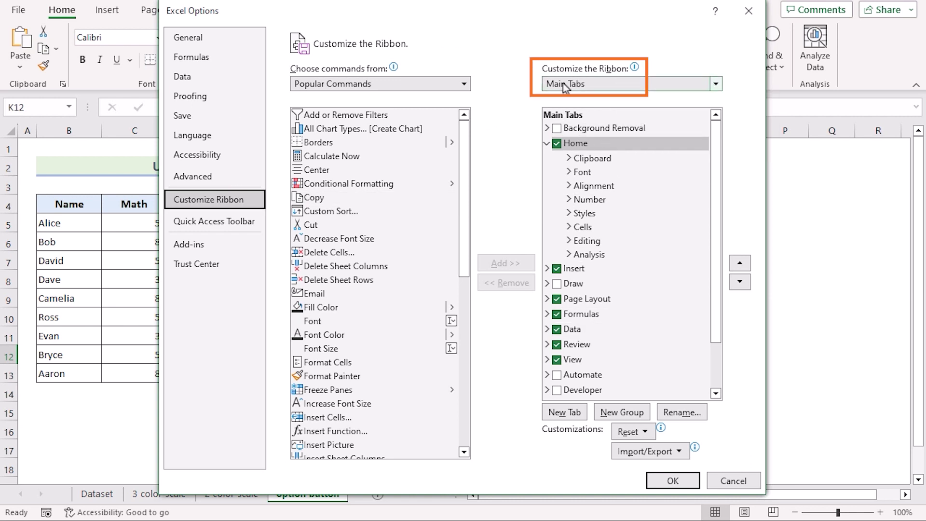
left_click(557, 390)
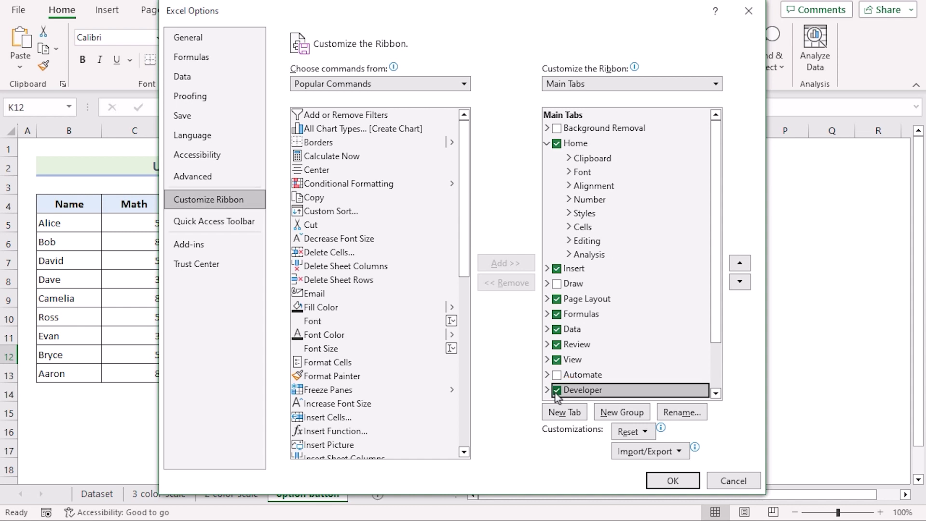
left_click(657, 480)
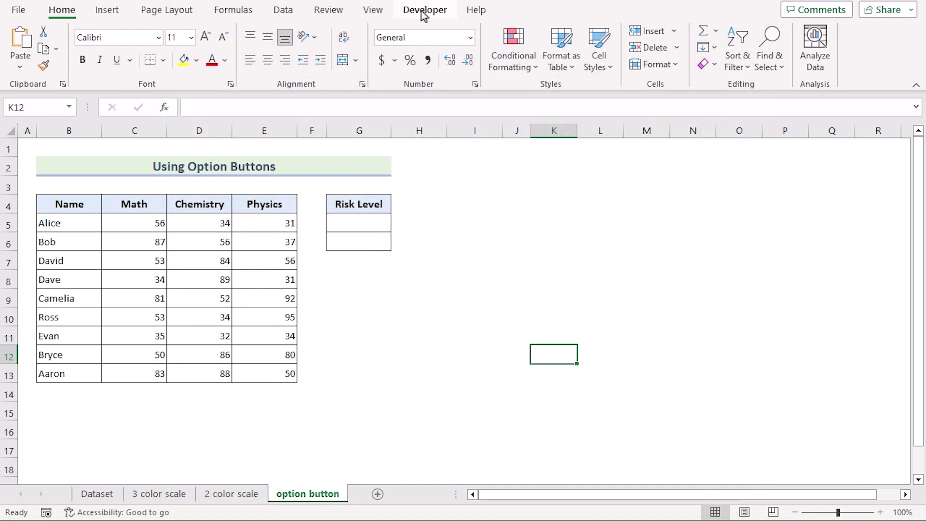
Step: Add form-control option buttons under the Risk Level heading, labelled Low in cell G5 and High in cell G6
left_click(356, 225)
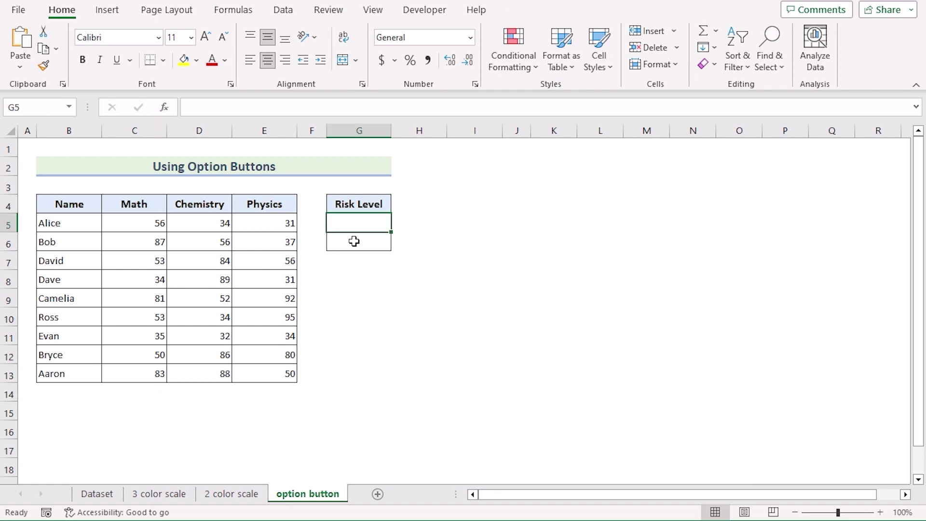
left_click(425, 13)
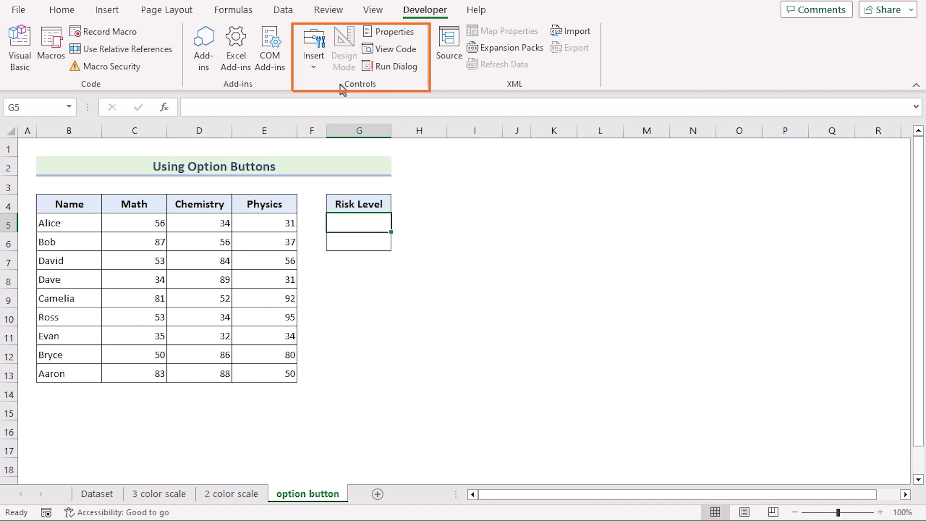
left_click(312, 66)
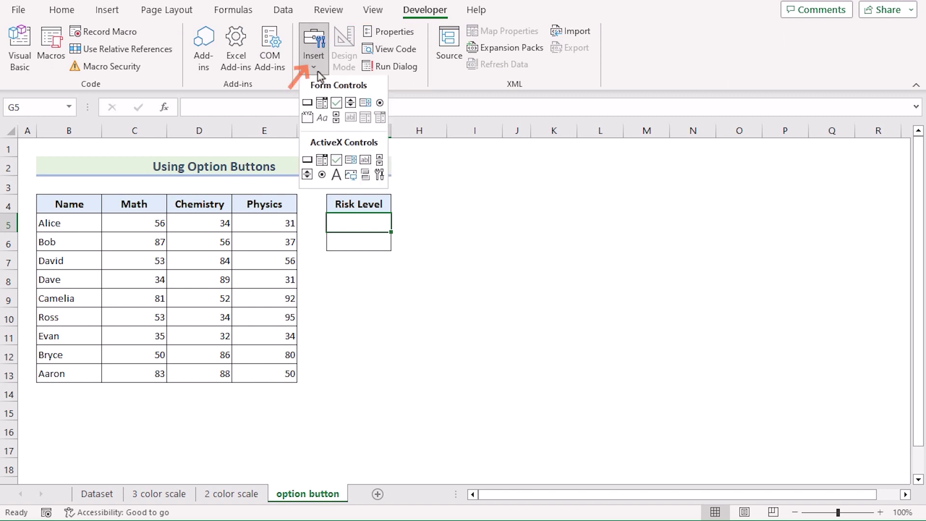
left_click(381, 105)
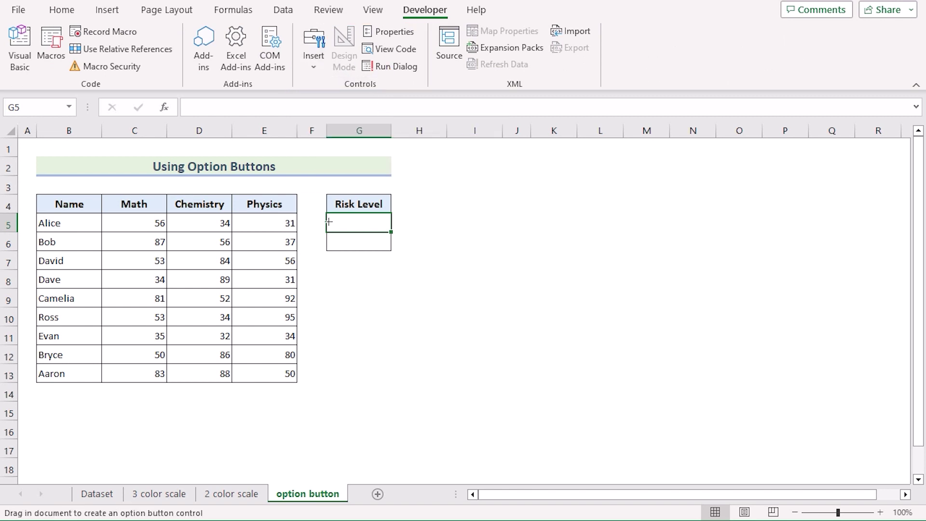
left_click_drag(327, 212, 392, 230)
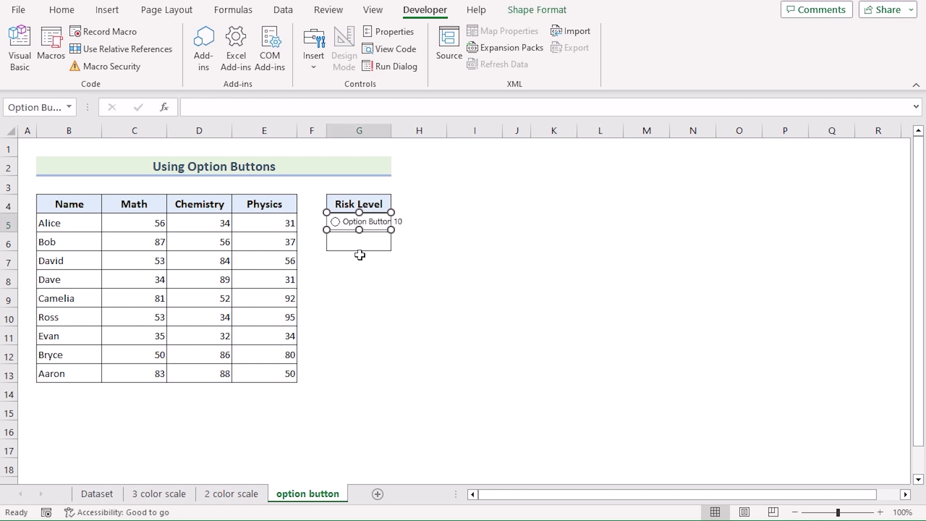
left_click(388, 222)
key("ctrl+a")
key("BackSpace")
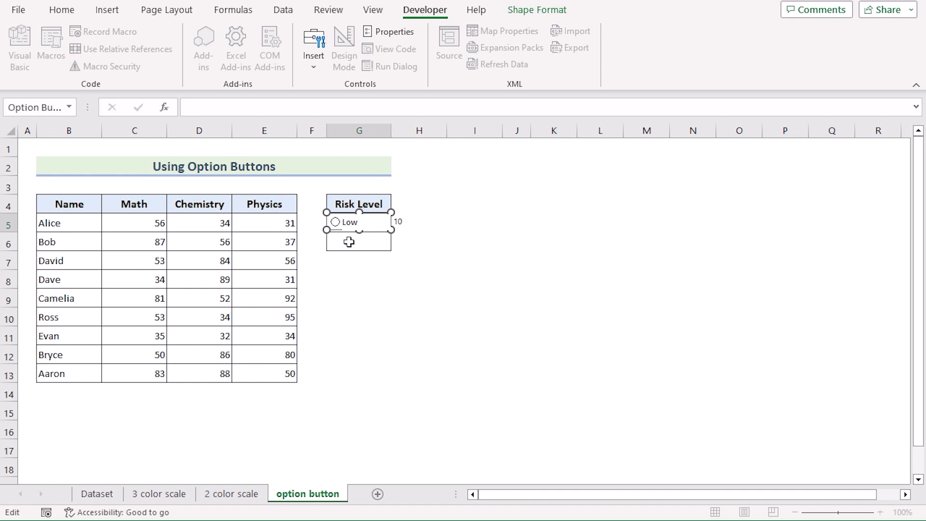
left_click(349, 243)
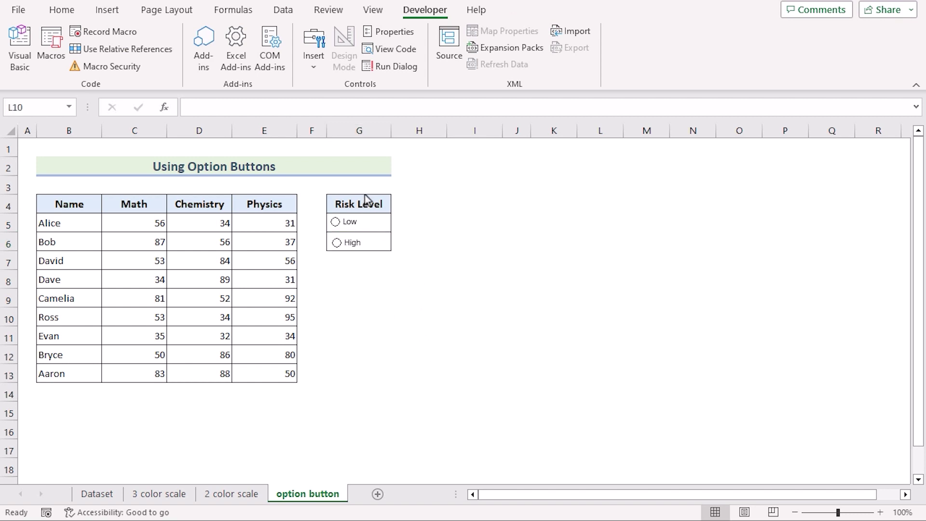
Step: Format the Low option button's control with the value Checked and the cell link $H$4
right_click(362, 227)
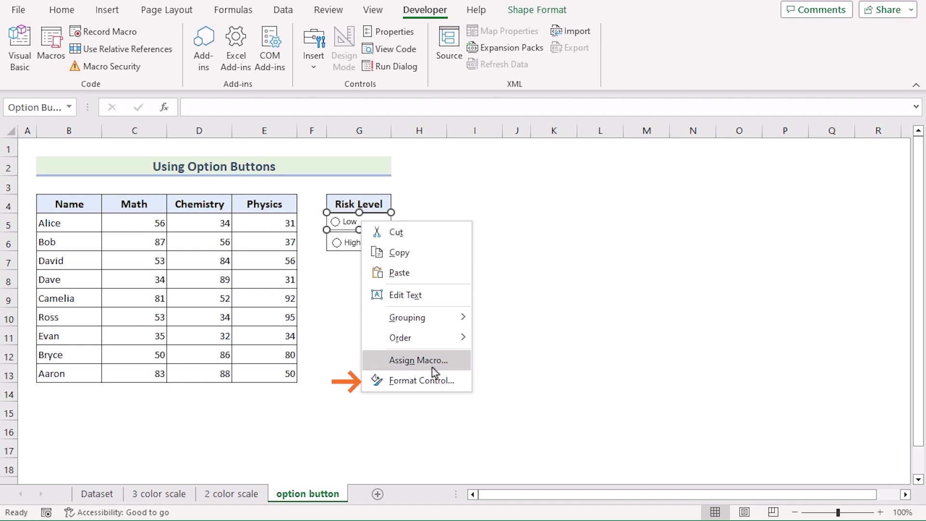
left_click(436, 381)
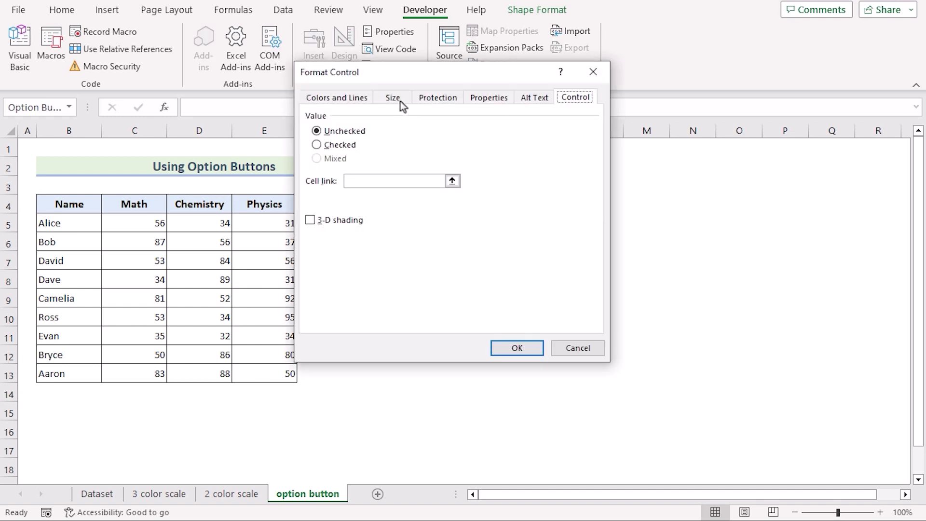
left_click_drag(395, 83, 618, 134)
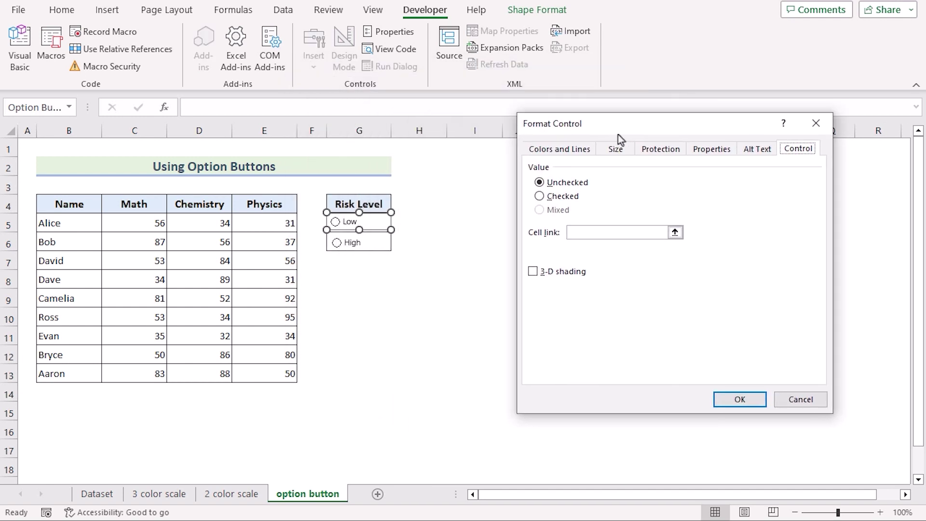
left_click(541, 198)
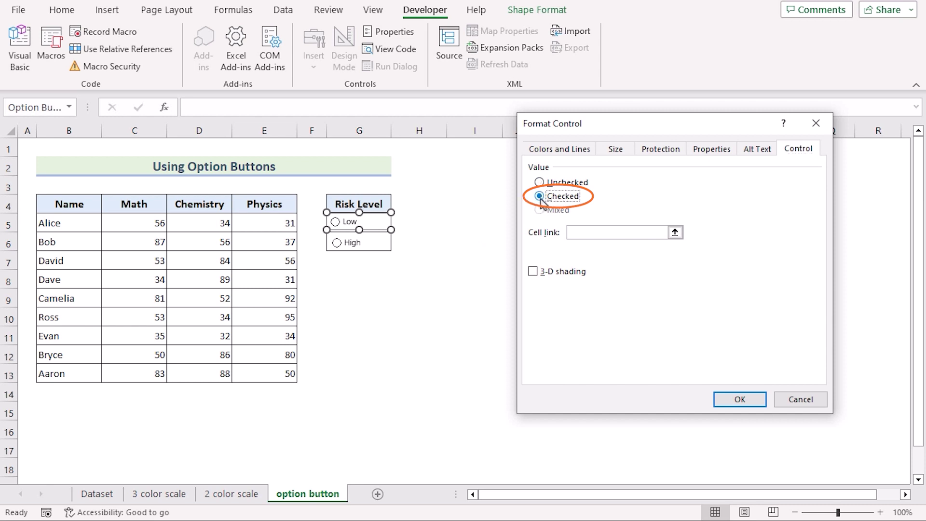
left_click(596, 233)
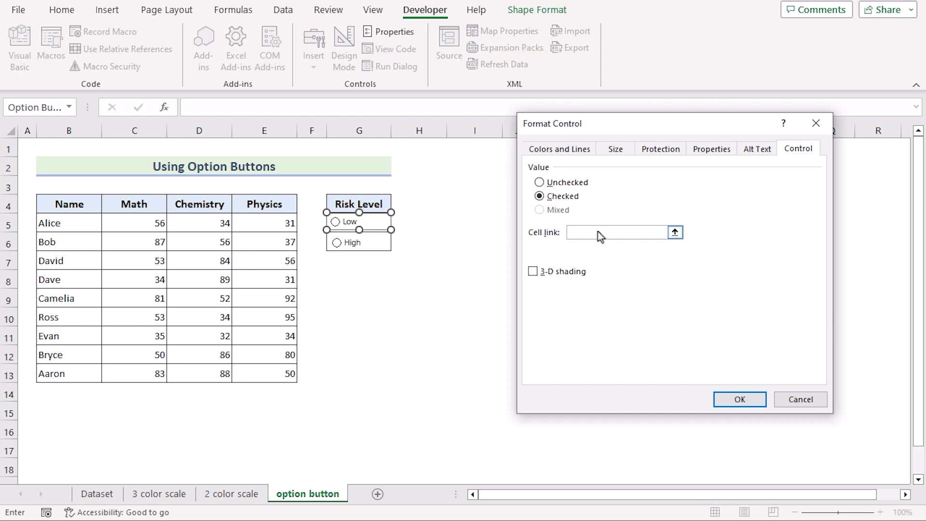
left_click(420, 203)
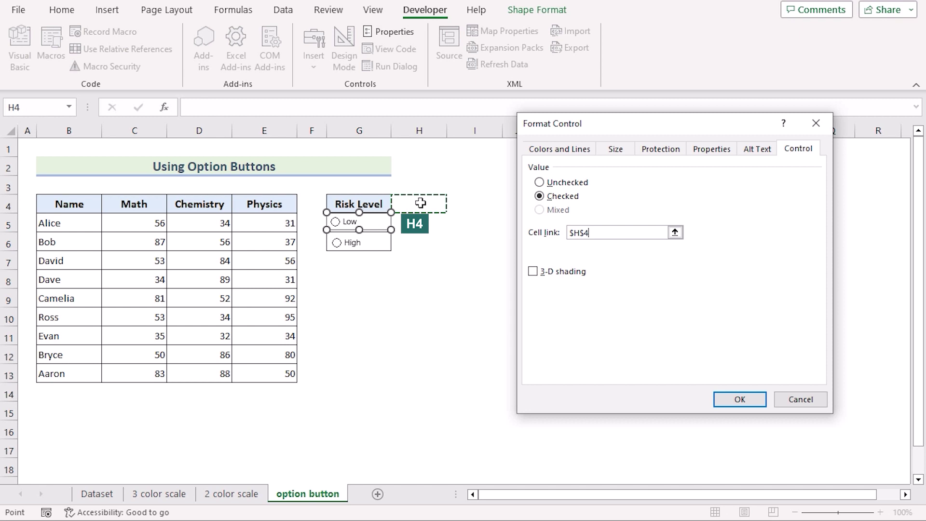
left_click(720, 399)
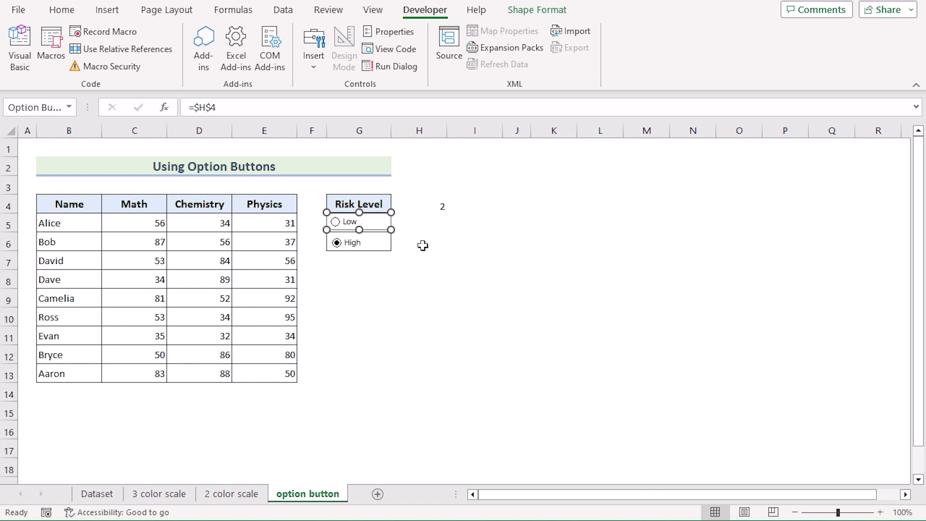
left_click(344, 255)
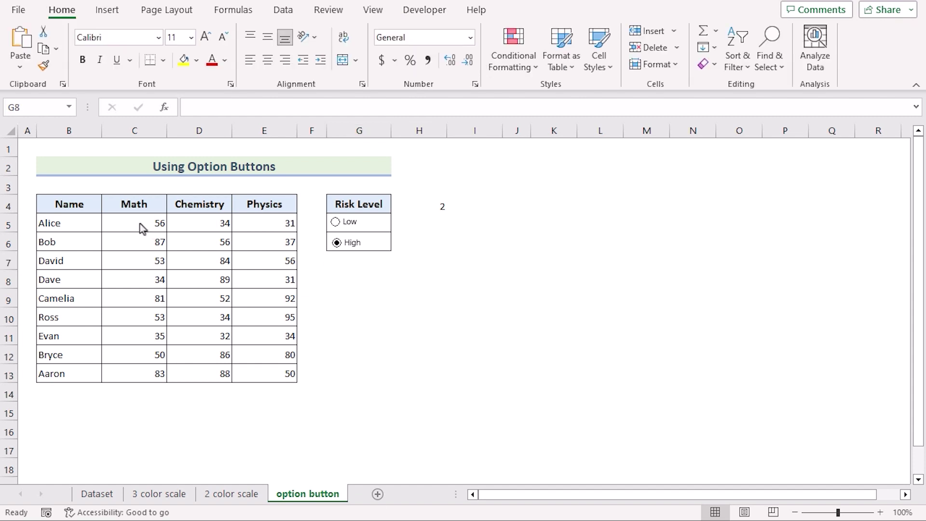
Step: Start a new conditional formatting rule for the scores in C5:E13 that uses a formula to determine which cells to format
left_click(134, 226)
left_click(258, 374, "shift")
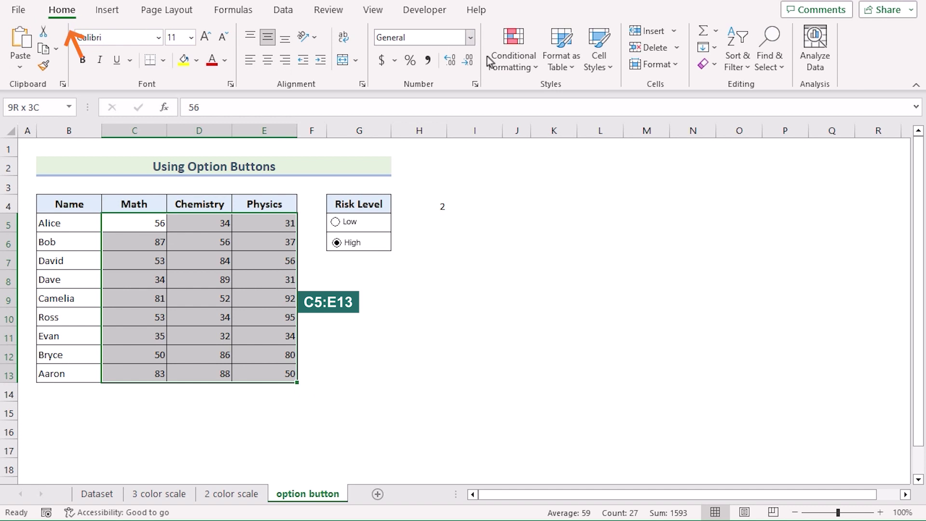
left_click(537, 68)
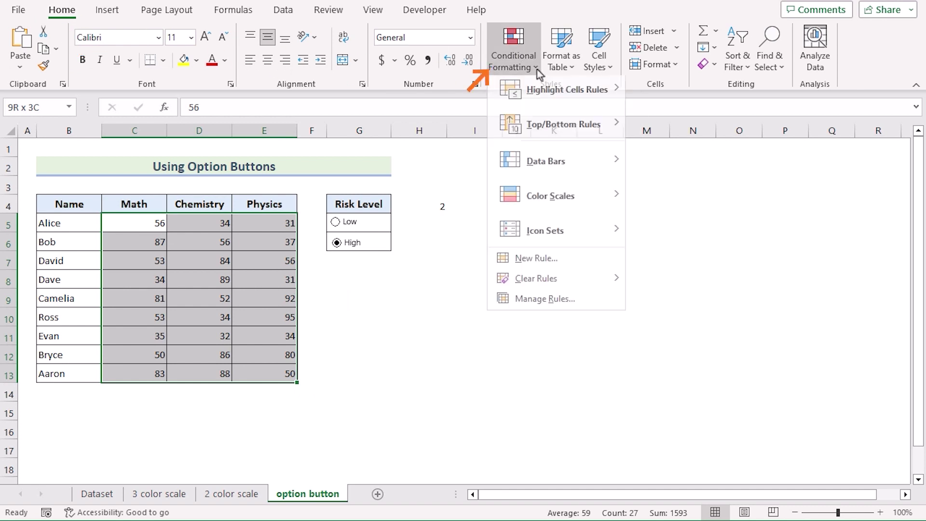
left_click(560, 258)
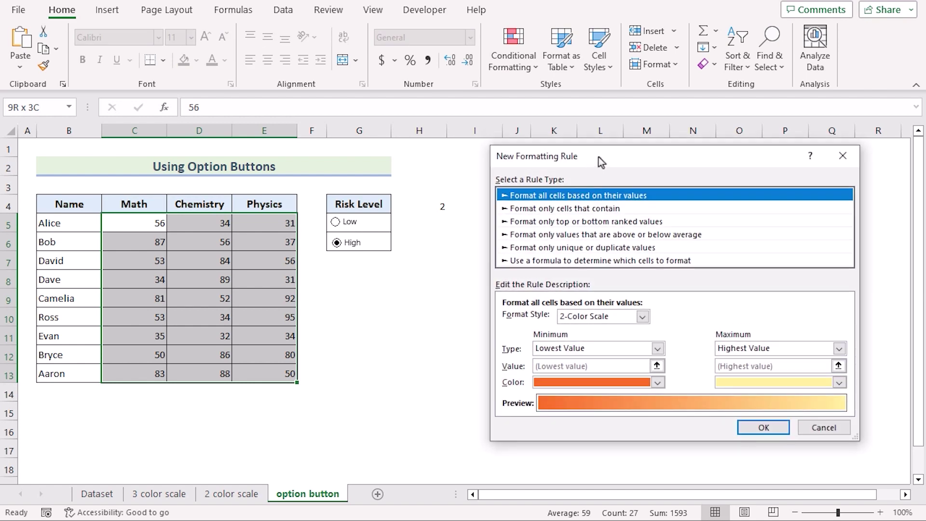
left_click_drag(598, 158, 596, 141)
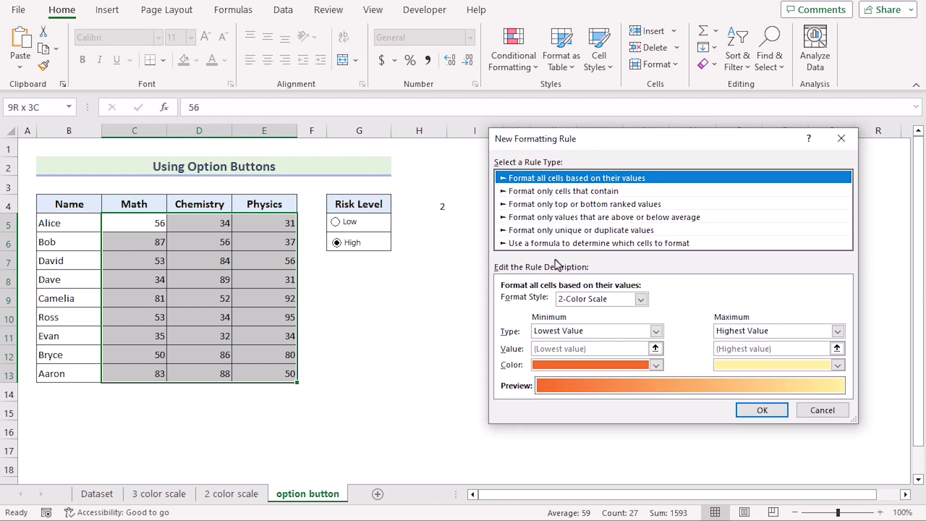
left_click(527, 244)
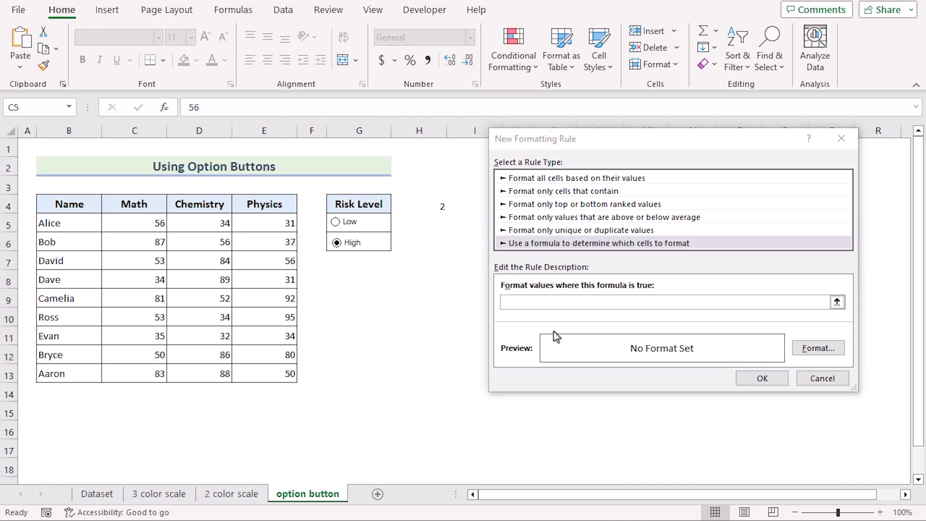
Step: Enter the rule formula =IF($H$4=1,IF(C5>=LARGE($C$5:$E$13,10),TRUE,FALSE))
left_click(536, 304)
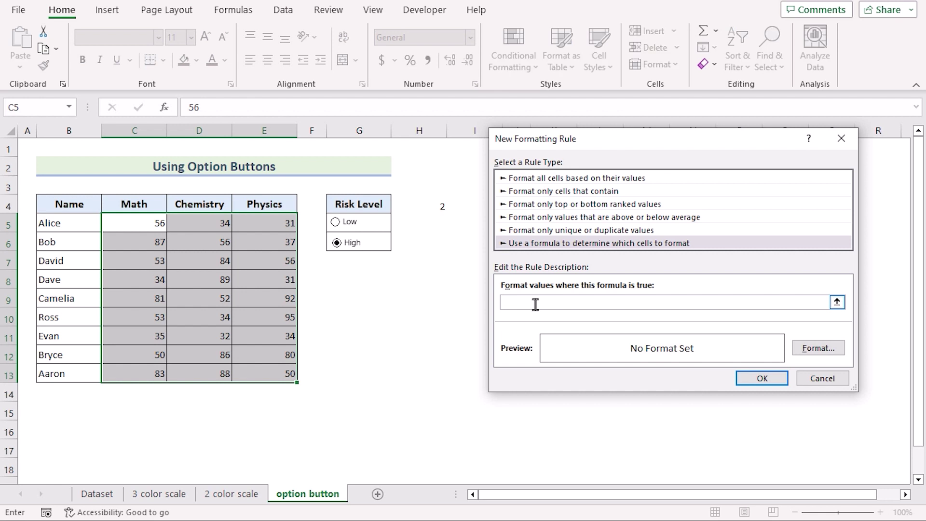
type("=IF")
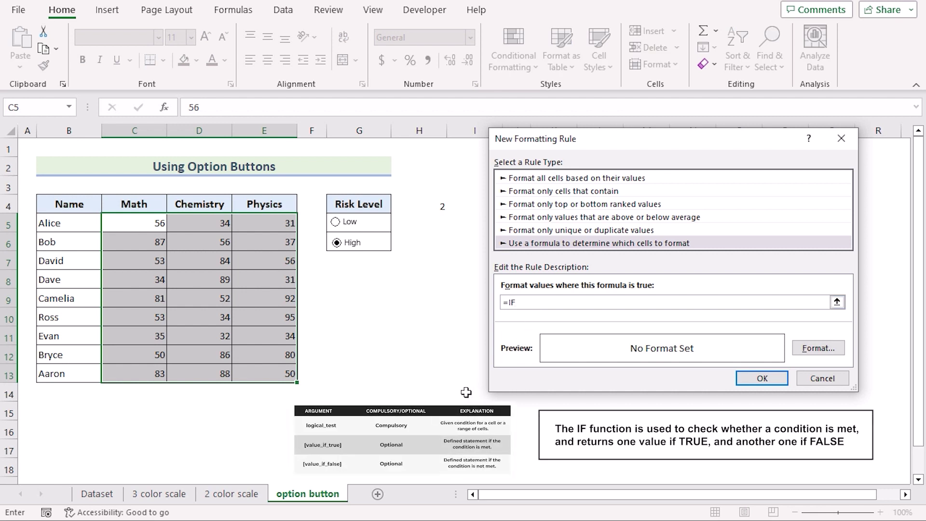
type("(")
left_click(419, 205)
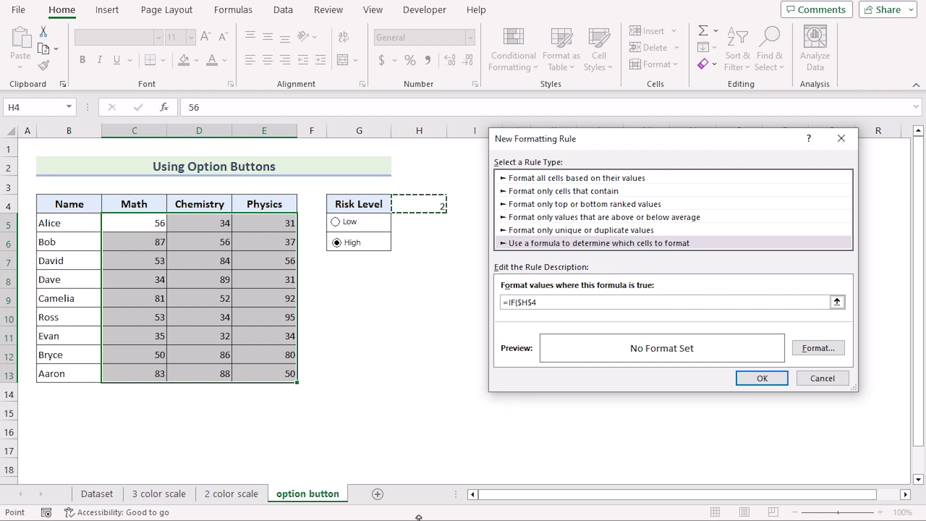
type("=1,I")
type("F(C5")
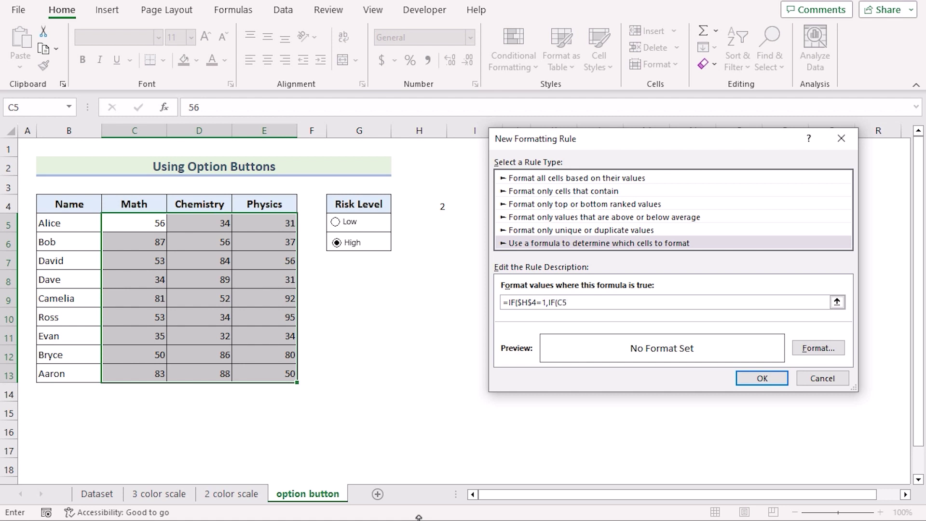
type(">=LARGE(")
left_click_drag(141, 223, 300, 379)
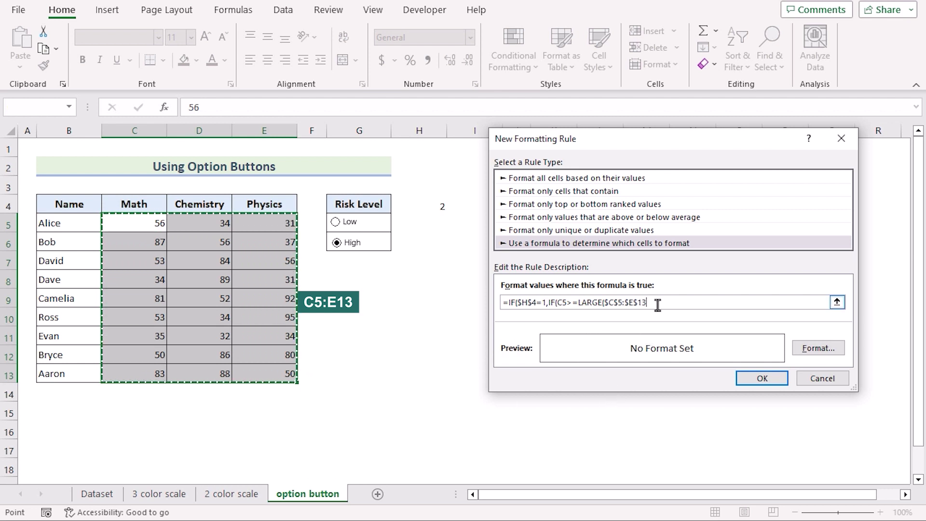
type(",10),TRUE,")
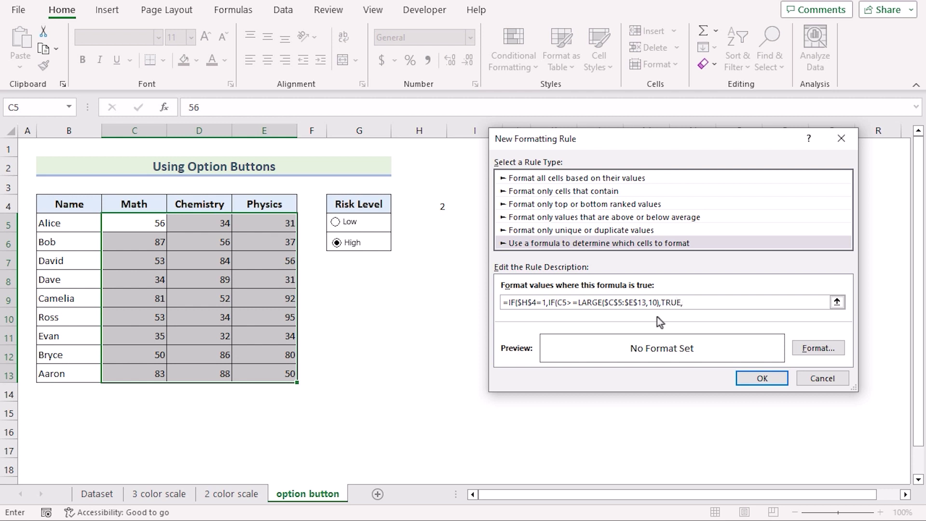
type("FALSE))")
Step: Give the Low-risk rule a custom light orange fill with hex code #FFD6A5 and apply the rule to the scores
left_click(806, 348)
mouse_move(675, 92)
left_mouse_down()
mouse_move(647, 69)
mouse_move(568, 45)
mouse_move(587, 48)
left_mouse_up()
left_click(511, 241)
left_click_drag(636, 147, 135, 137)
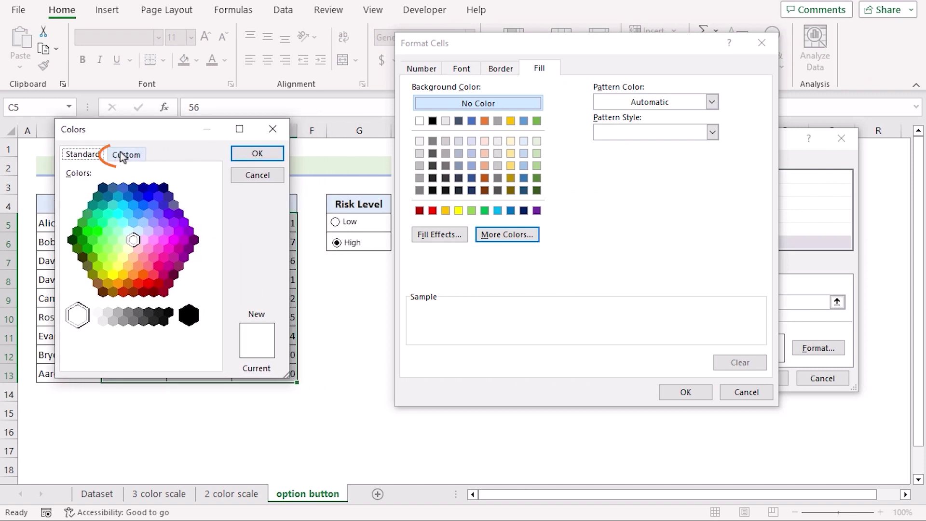
left_click(123, 155)
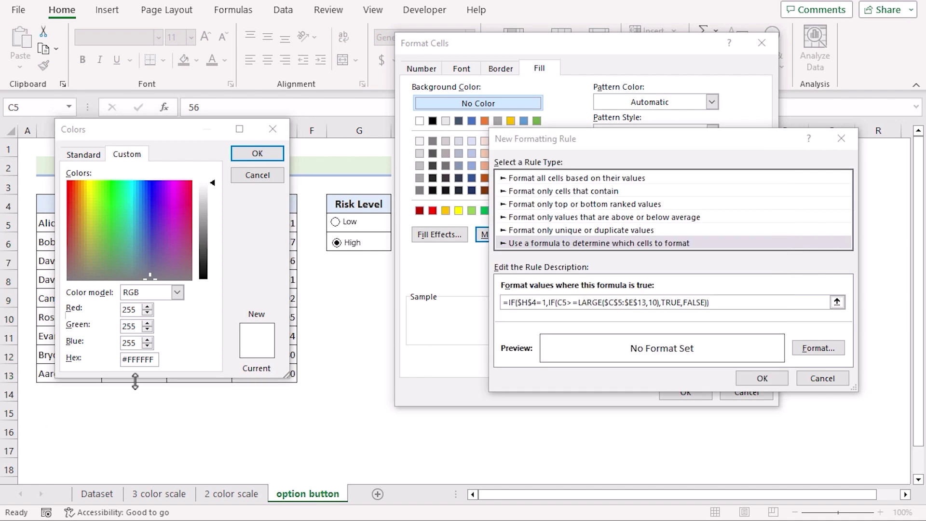
left_click(152, 360)
left_click_drag(155, 363, 115, 362)
key("ctrl+v")
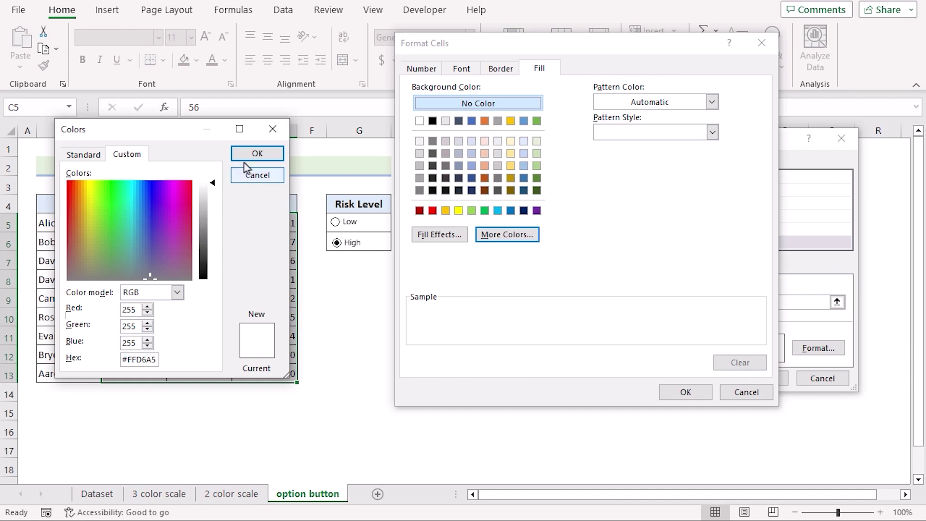
left_click(257, 153)
left_click(685, 392)
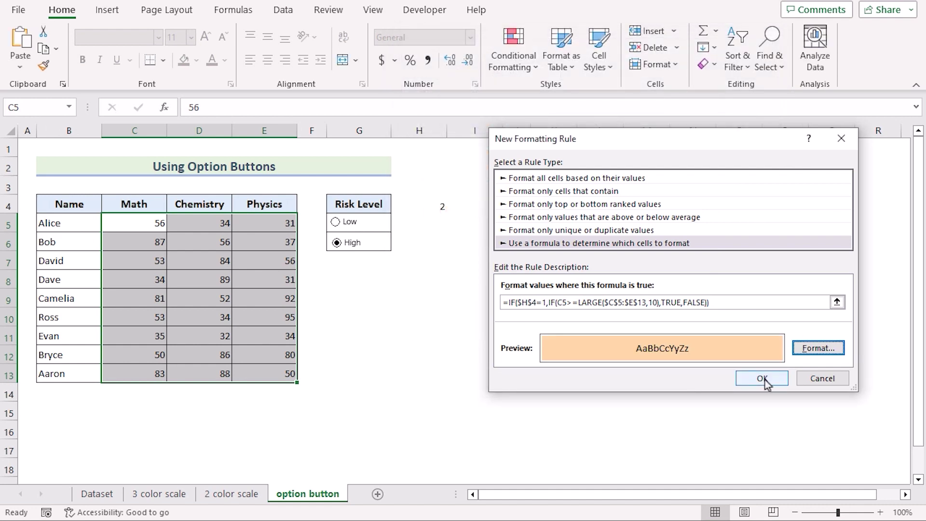
left_click(763, 379)
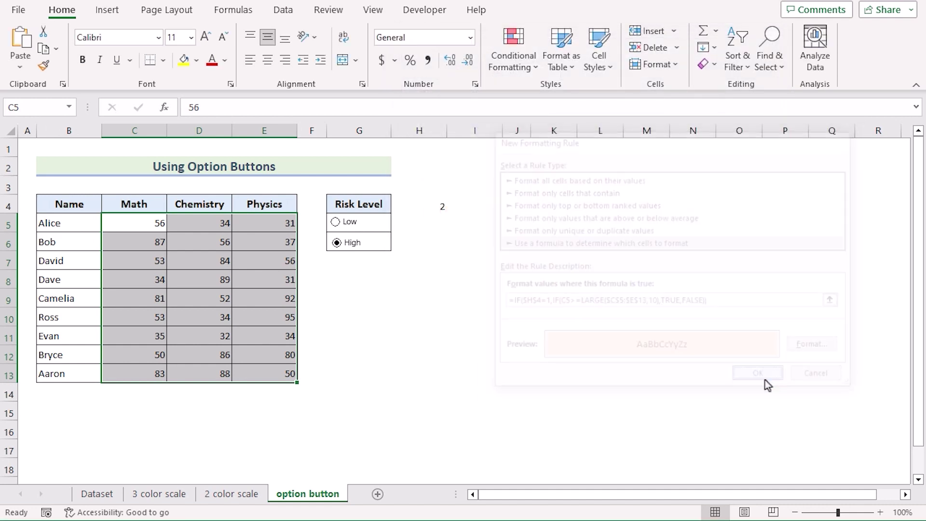
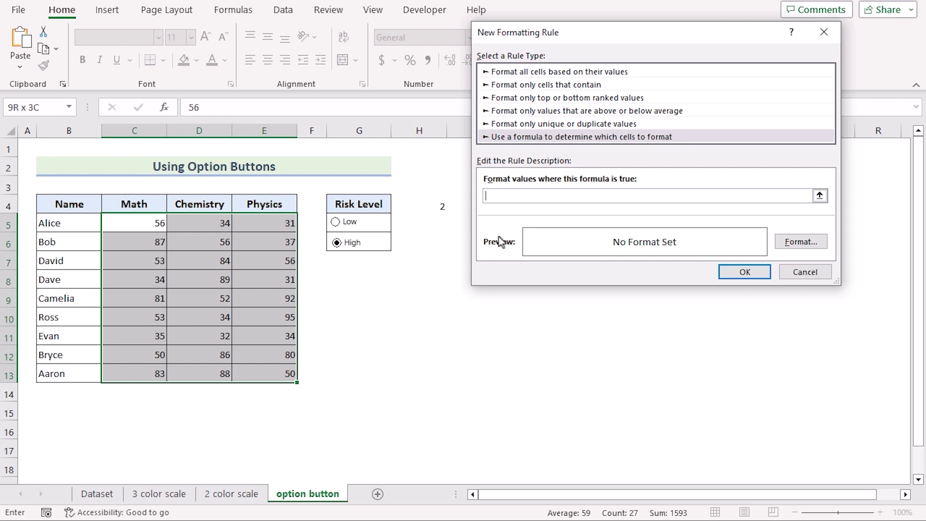
Step: Enter the second rule's formula as =IF($H$4=2,IF(C5<=SMALL($C$5:$E$13,10),TRUE,FALSE))
type("=IF($H$4=1,IF(C5>=LARGE($C$5:$E$13,10),TRUE,FALSE))")
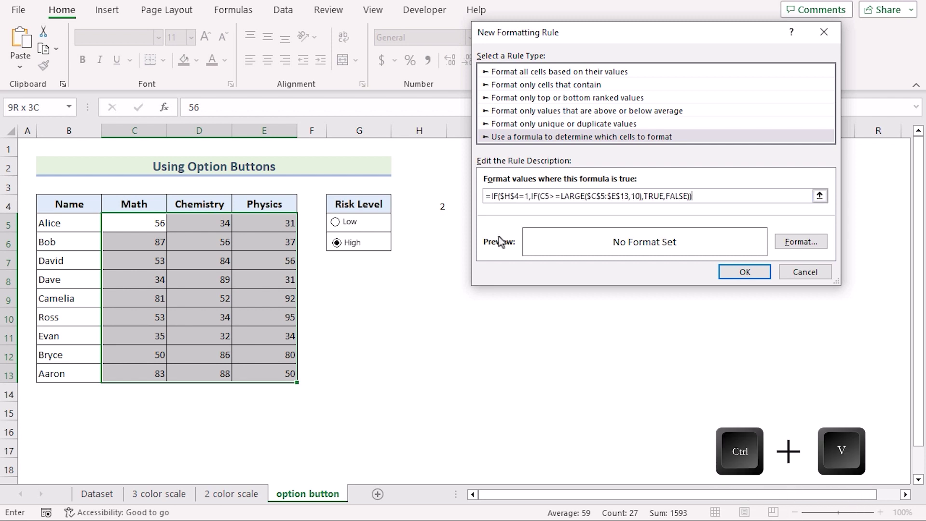
left_click(527, 198)
key("BackSpace")
type("2")
key("BackSpace")
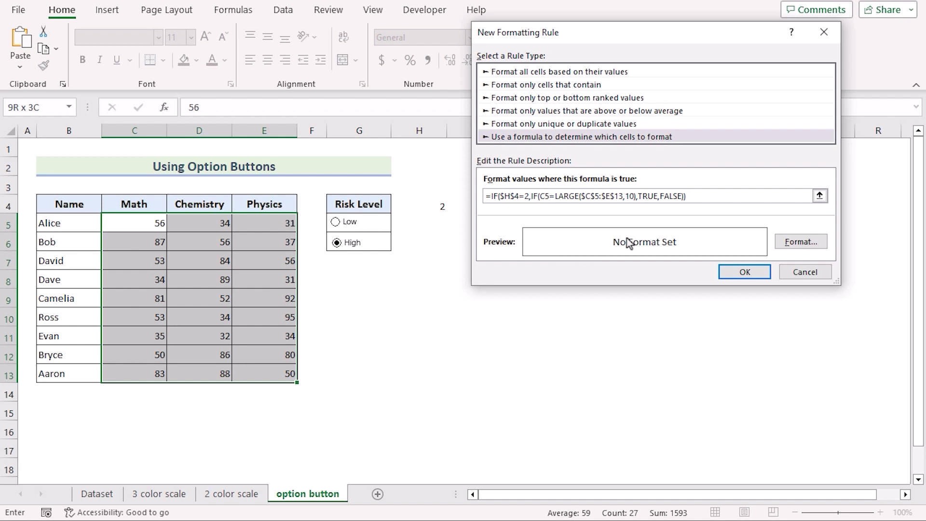
type("<")
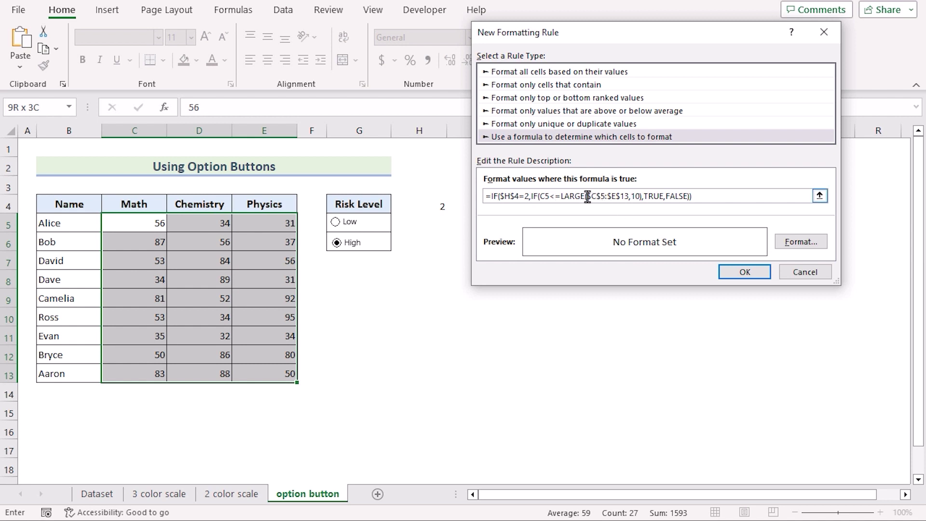
left_click_drag(587, 196, 560, 196)
type("SMA")
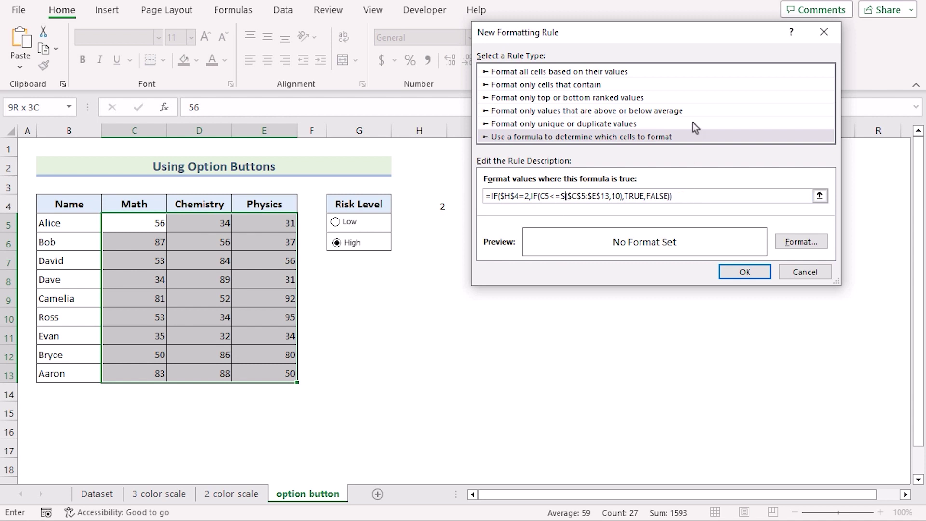
type("LL(")
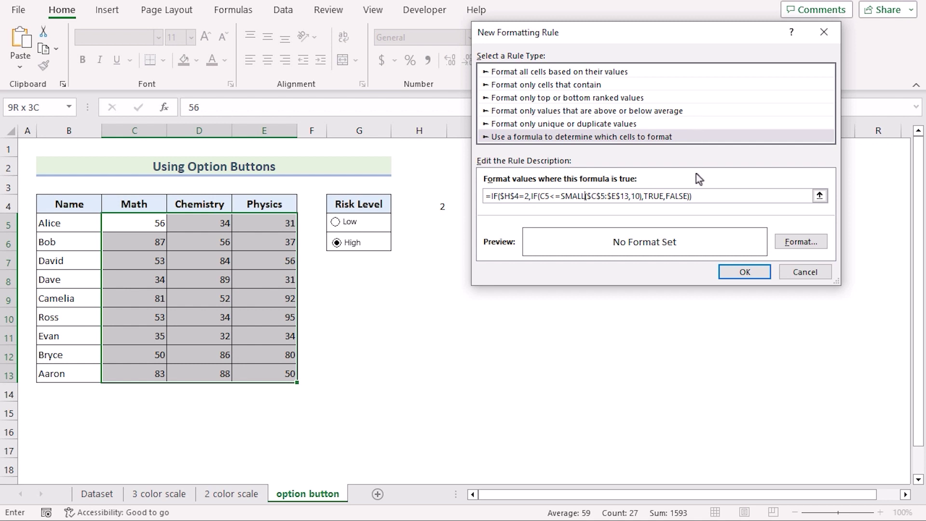
Step: Give the High-risk rule a custom light red fill with hex code #FF9B9B and apply the rule to the scores
left_click(801, 243)
left_click_drag(617, 0, 586, 88)
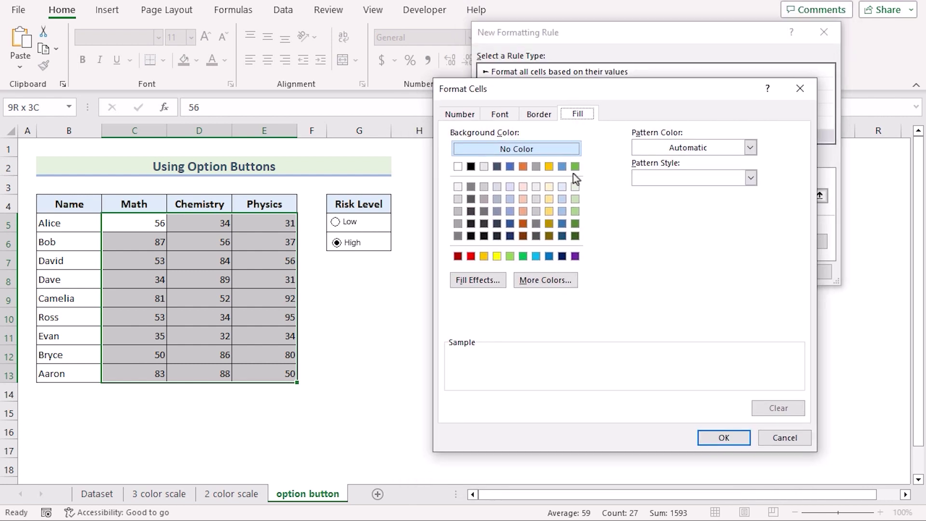
left_click(547, 282)
left_click_drag(616, 23, 86, 153)
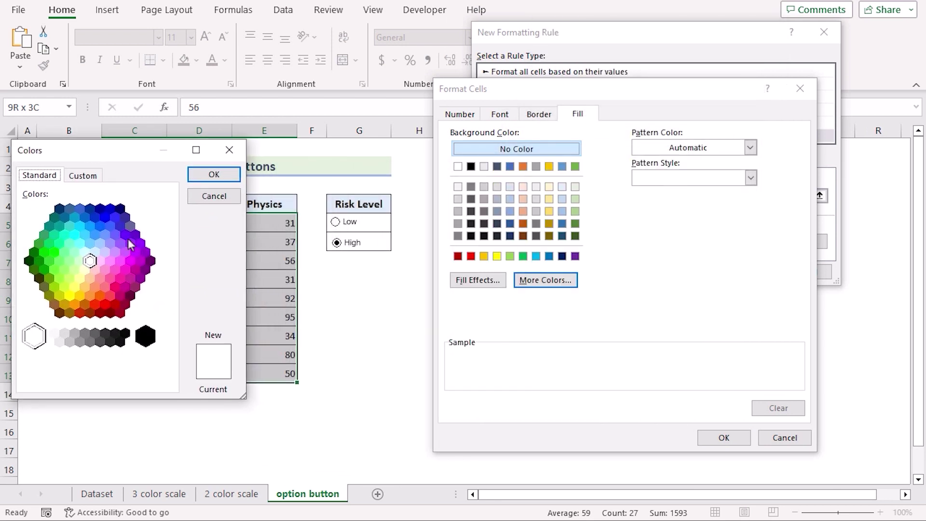
left_click(83, 176)
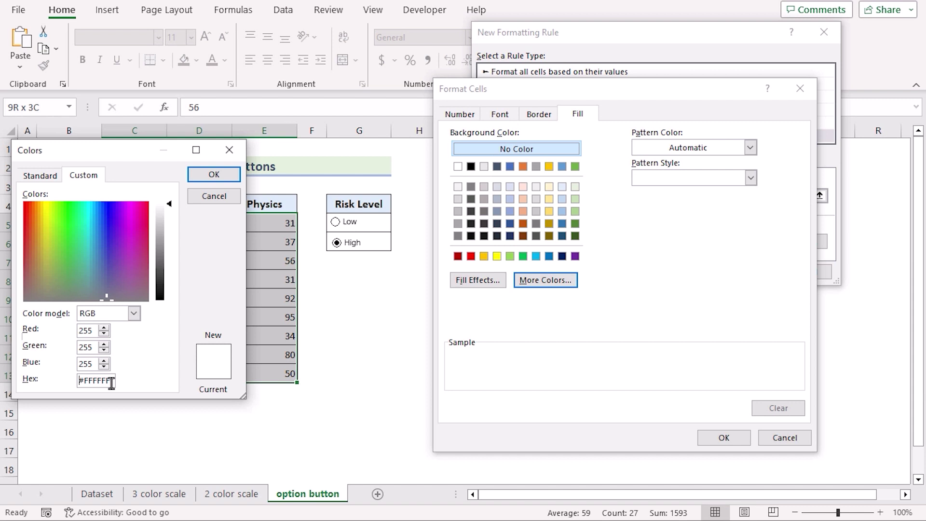
left_click_drag(109, 381, 79, 382)
type("#FF9B9B")
left_click(220, 177)
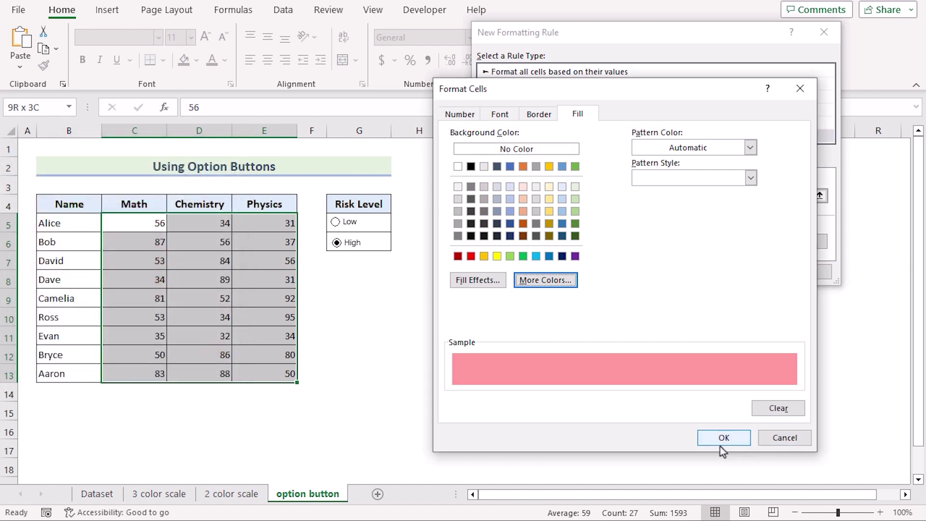
left_click(720, 441)
left_click_drag(638, 33, 633, 94)
left_click(747, 336)
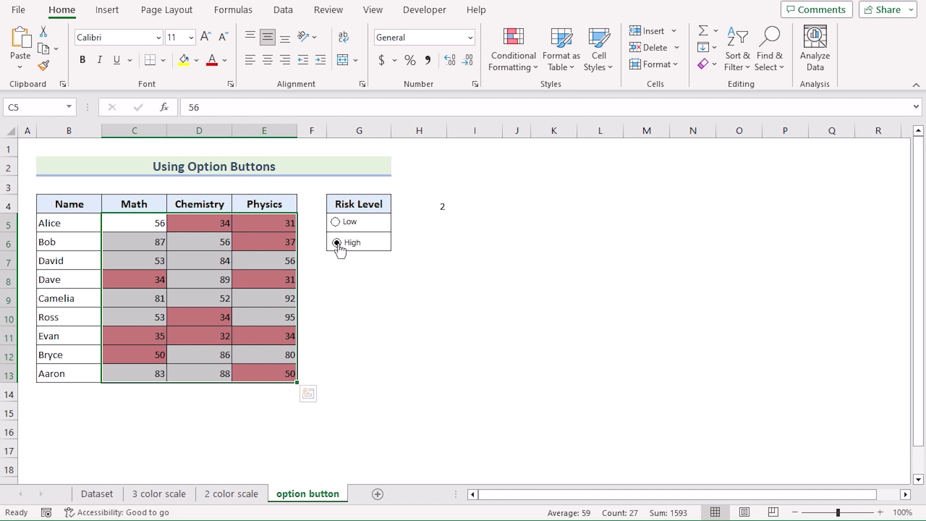
Step: Switch the risk level to Low and back to High to check the score highlighting
left_click(338, 223)
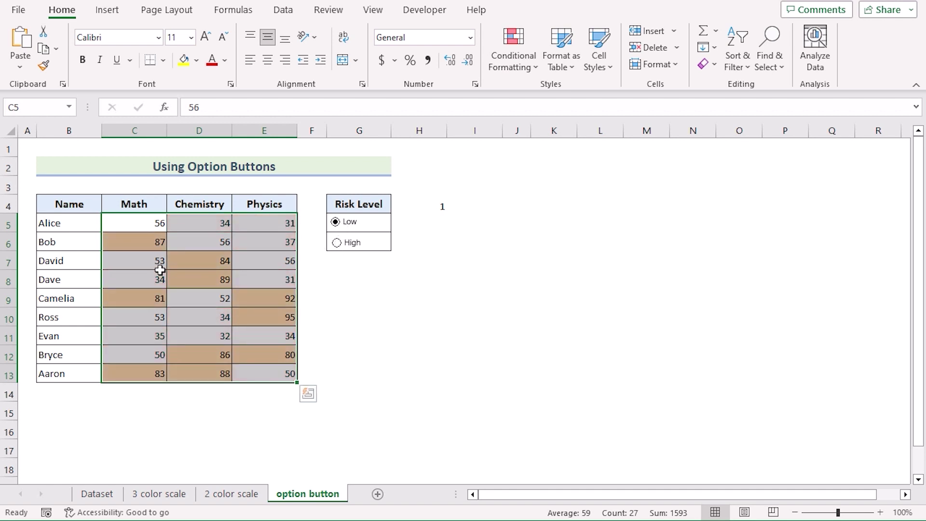
left_click(338, 243)
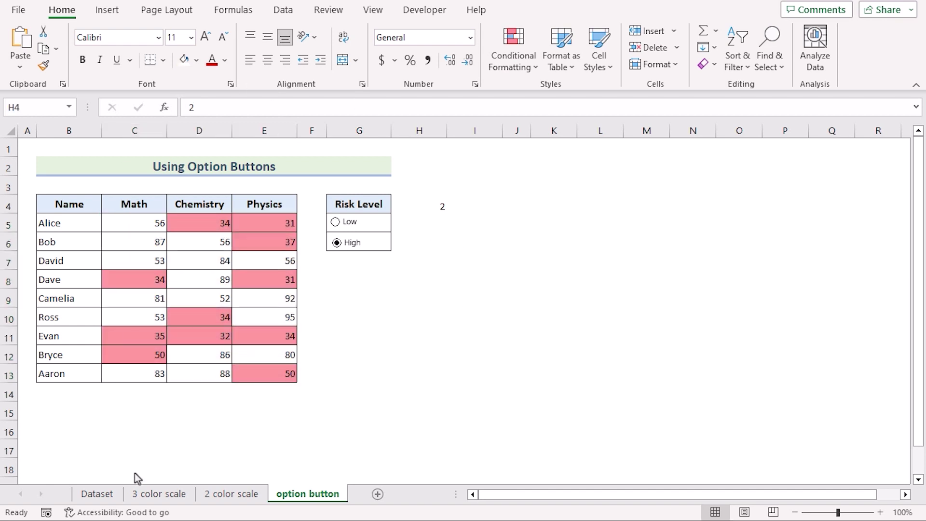
Step: Hide the linked value in cell H4 by setting its font color to white
left_click(431, 208)
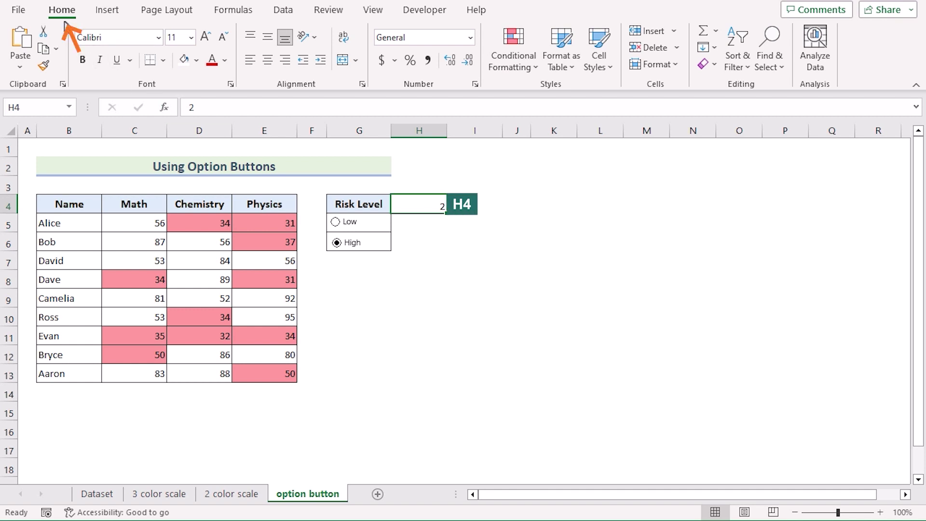
left_click(225, 61)
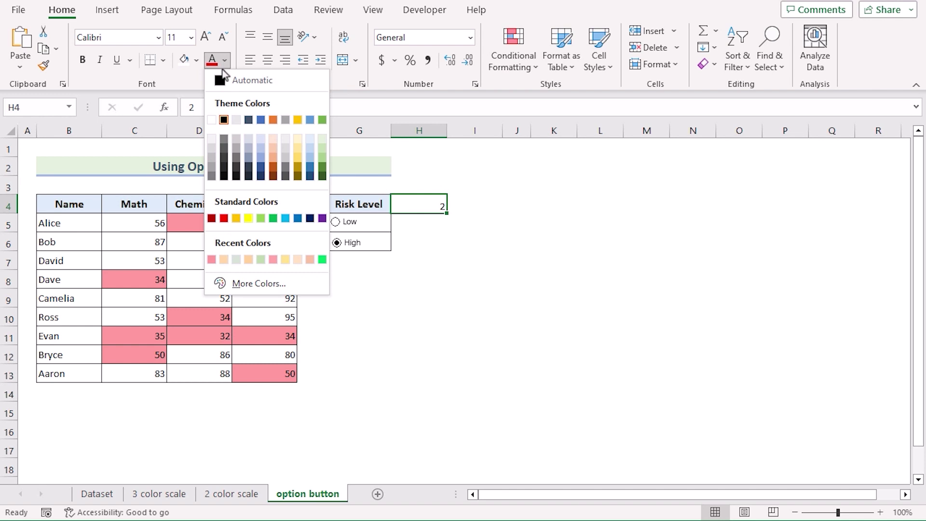
left_click(211, 121)
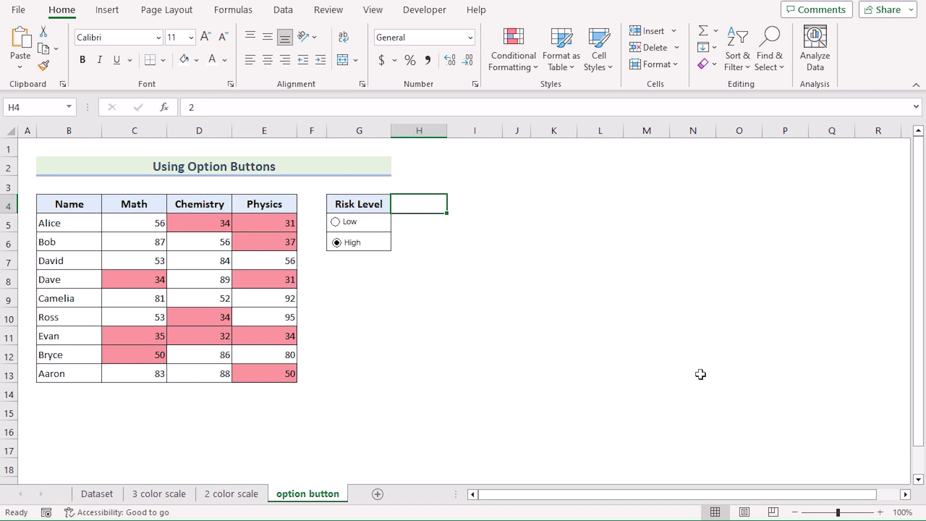